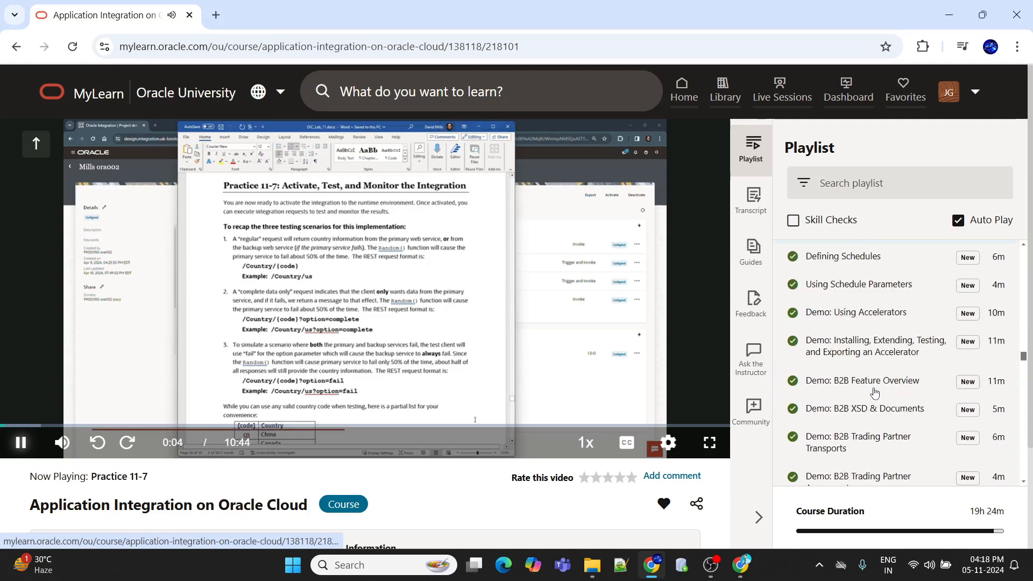
Locate Practice 11-7 in the course playlist and show its video full screen at 1080p quality
scroll(874, 393, down, 15)
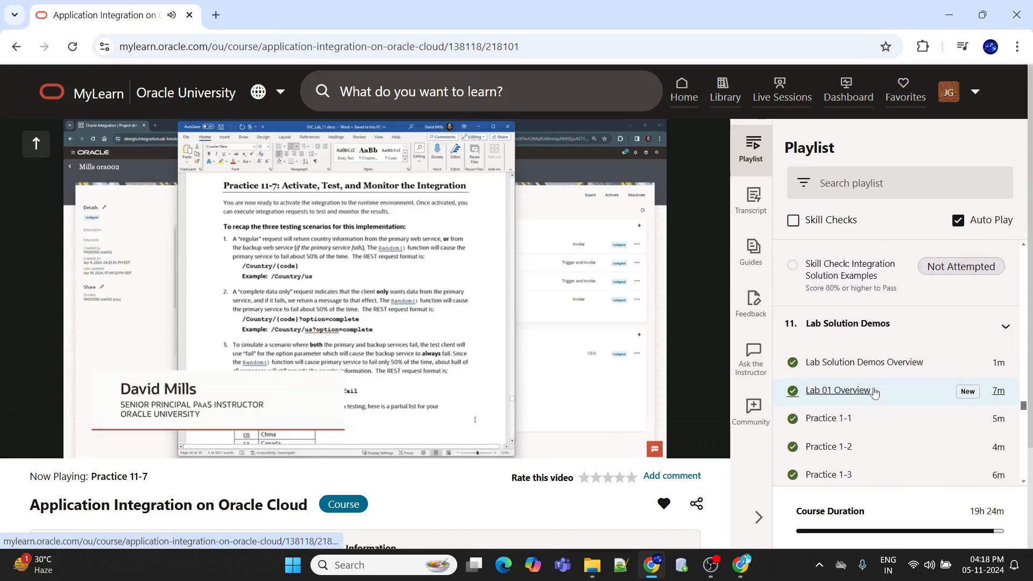
scroll(874, 392, down, 15)
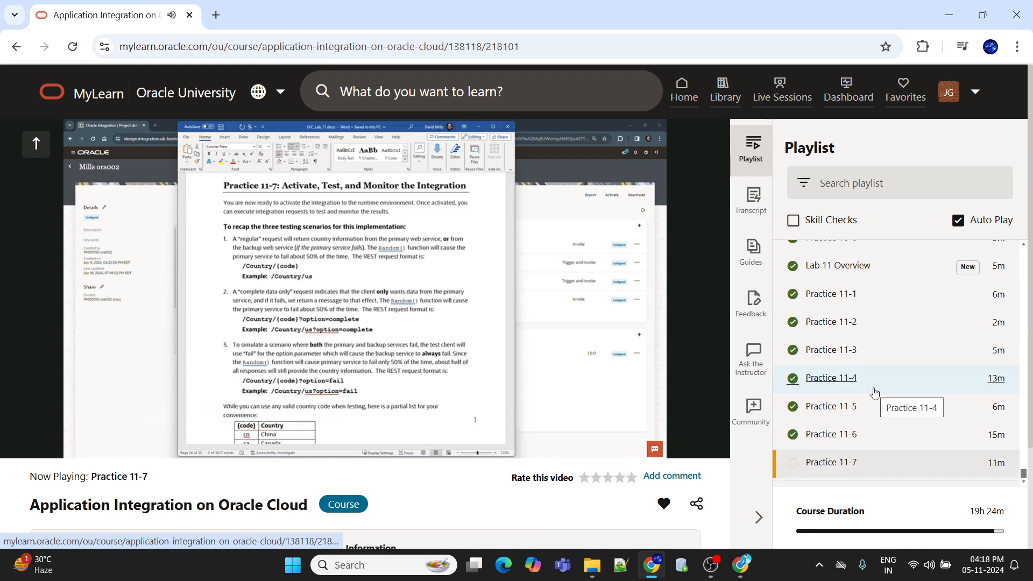
mouse_move(452, 446)
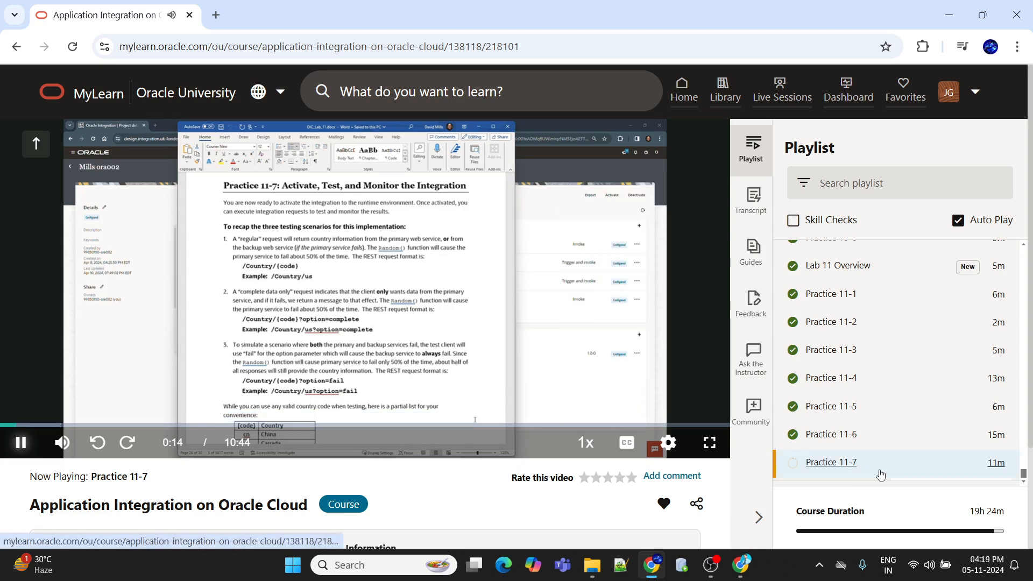
click(710, 442)
click(971, 565)
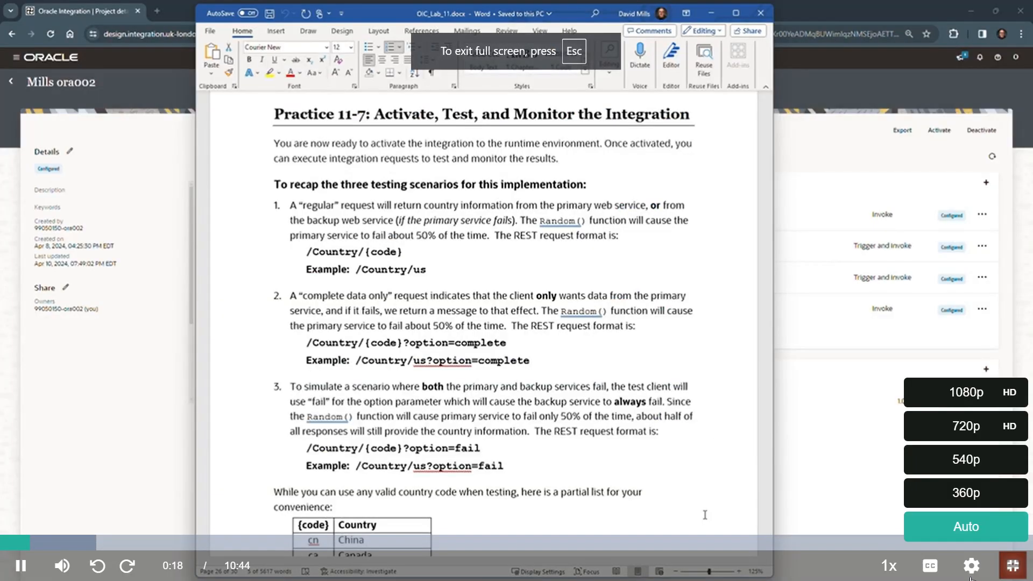
click(966, 393)
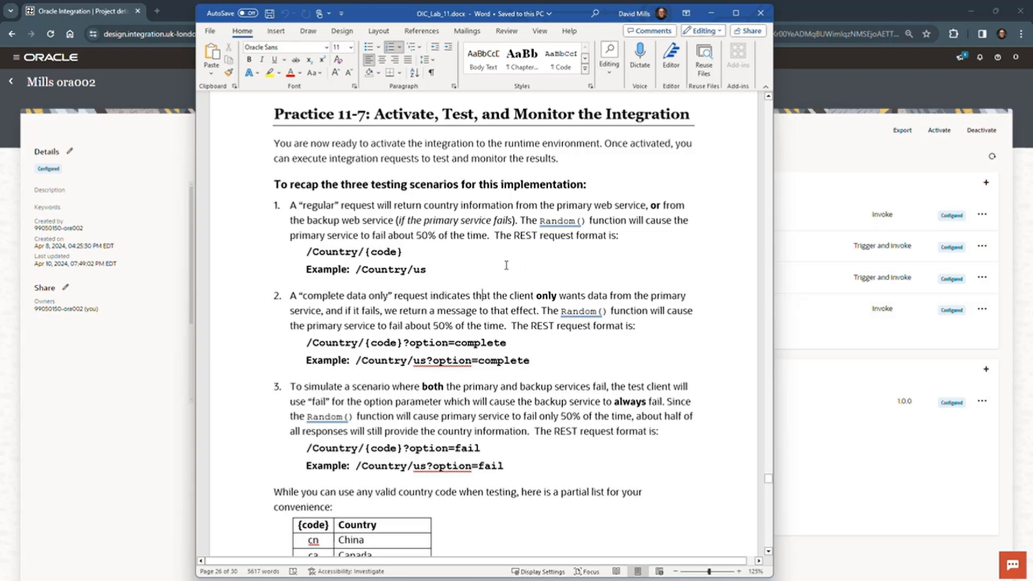
Read the testing scenarios, country code list and activation tasks of Practice 11-7 in the lab document, then minimize it
scroll(506, 265, down, 3)
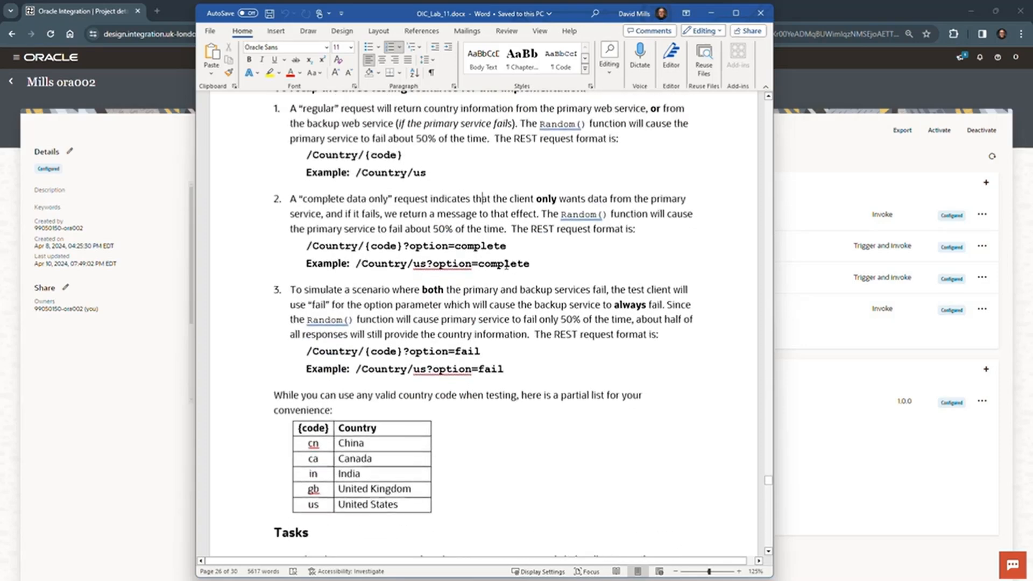
scroll(525, 282, up, 1)
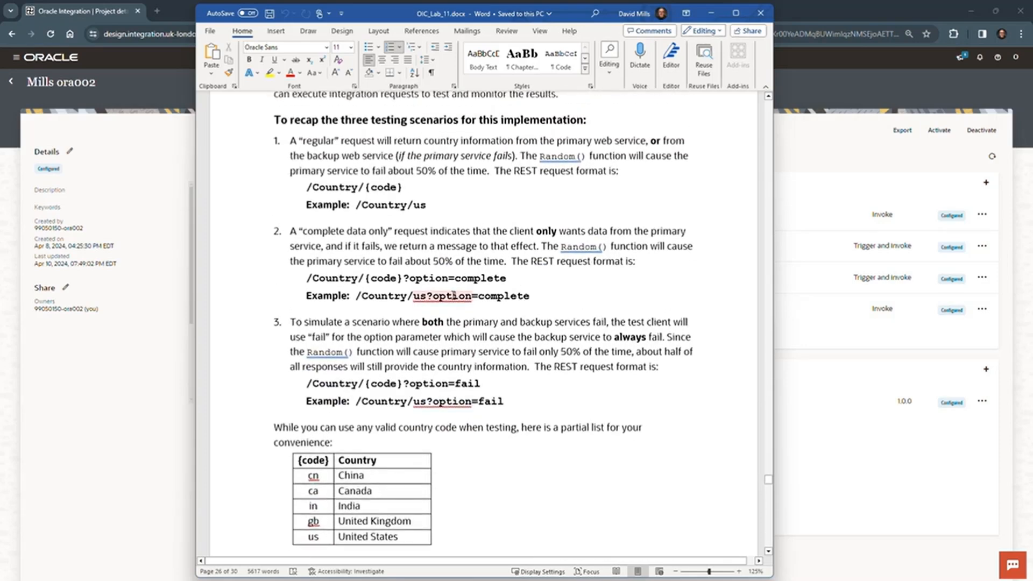
click(535, 299)
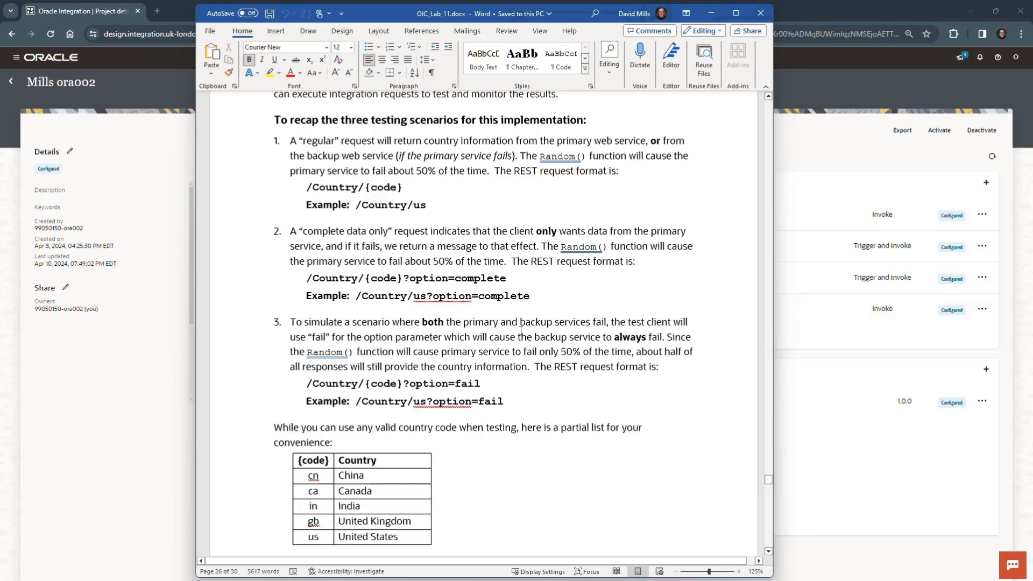
scroll(546, 396, down, 3)
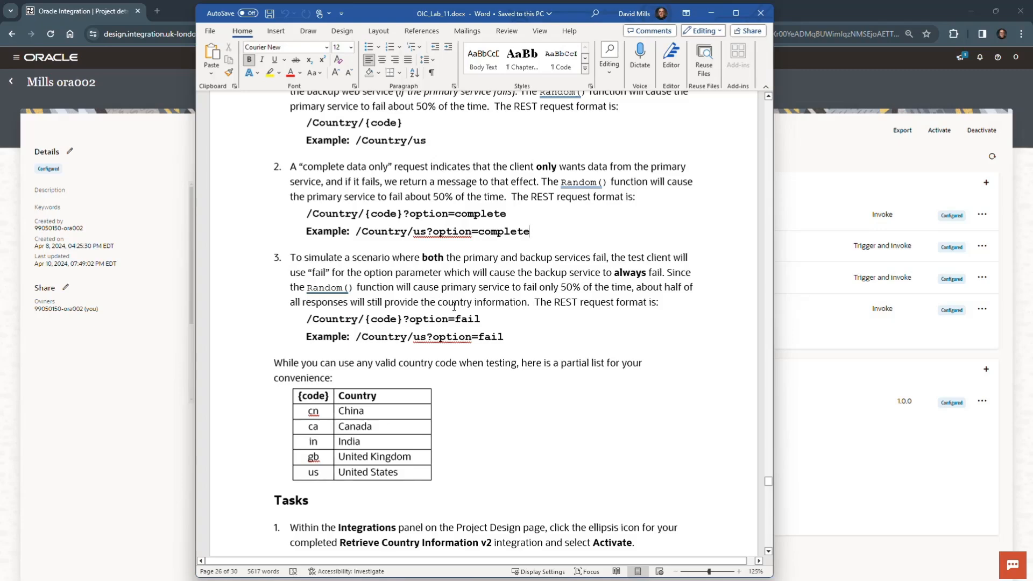
scroll(531, 398, down, 5)
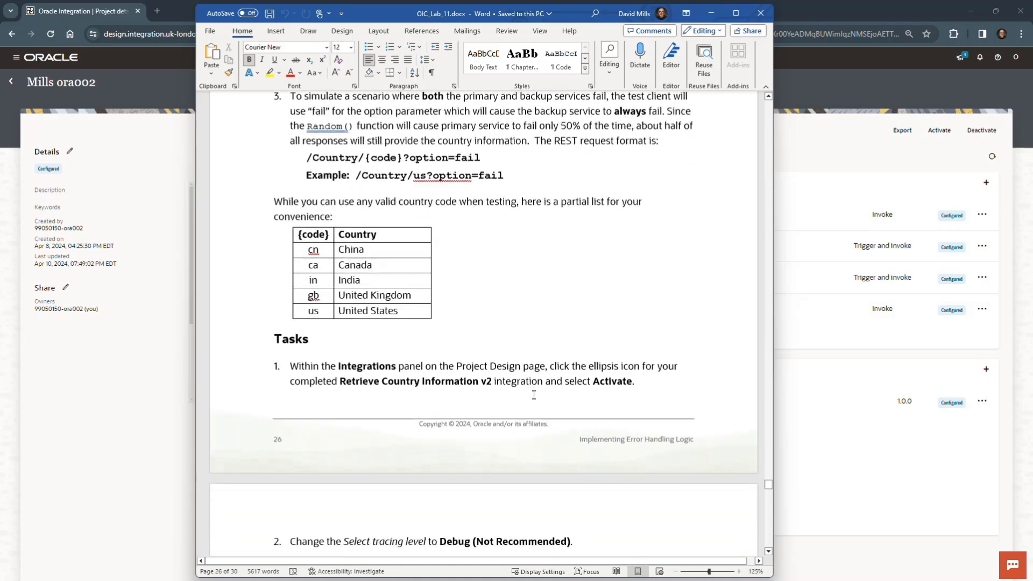
scroll(533, 395, down, 3)
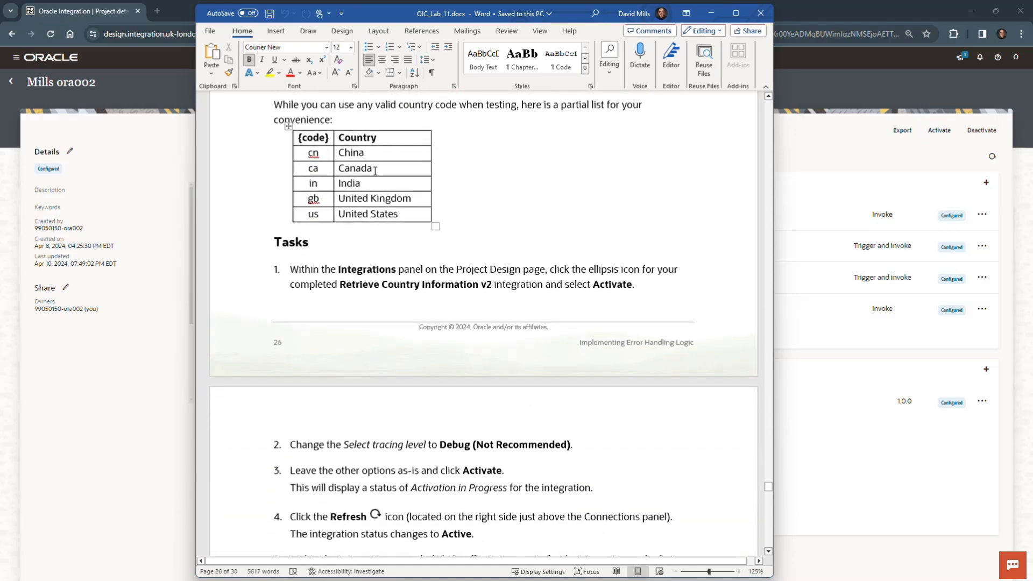
scroll(533, 237, down, 3)
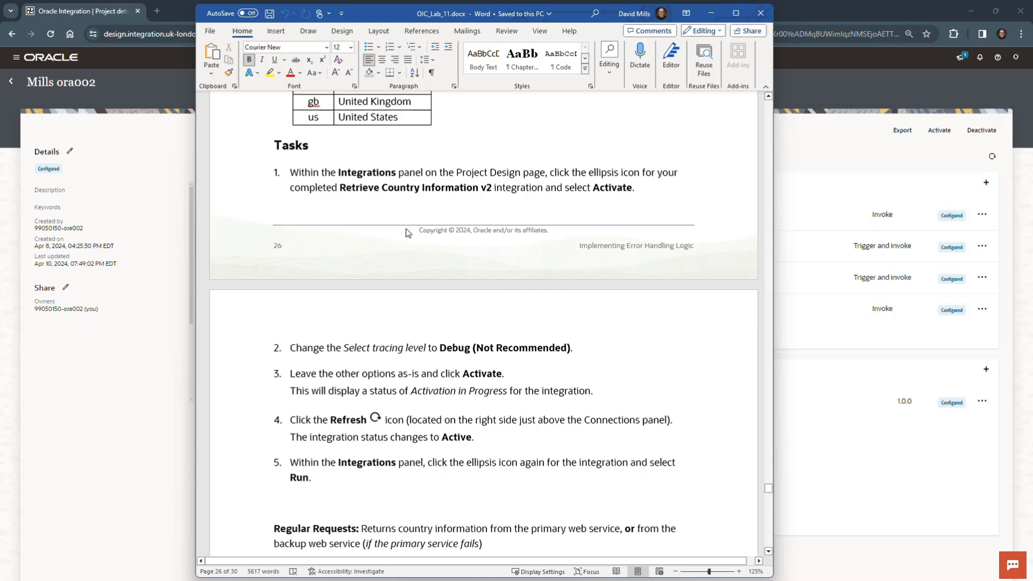
click(710, 13)
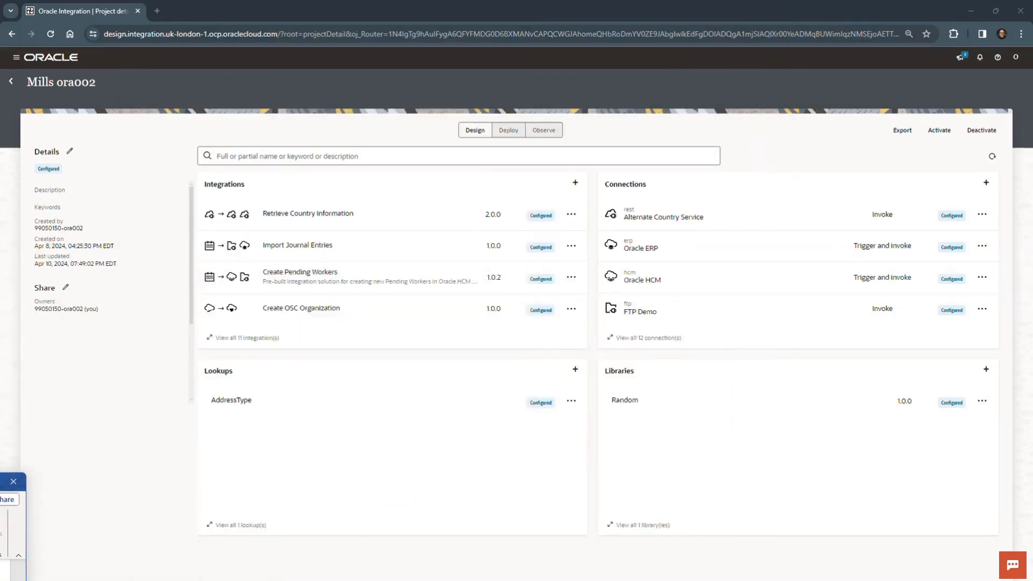
Activate the Retrieve Country Information 2.0.0 integration with the Debug (Not recommended) tracing level and refresh the project's status
click(572, 216)
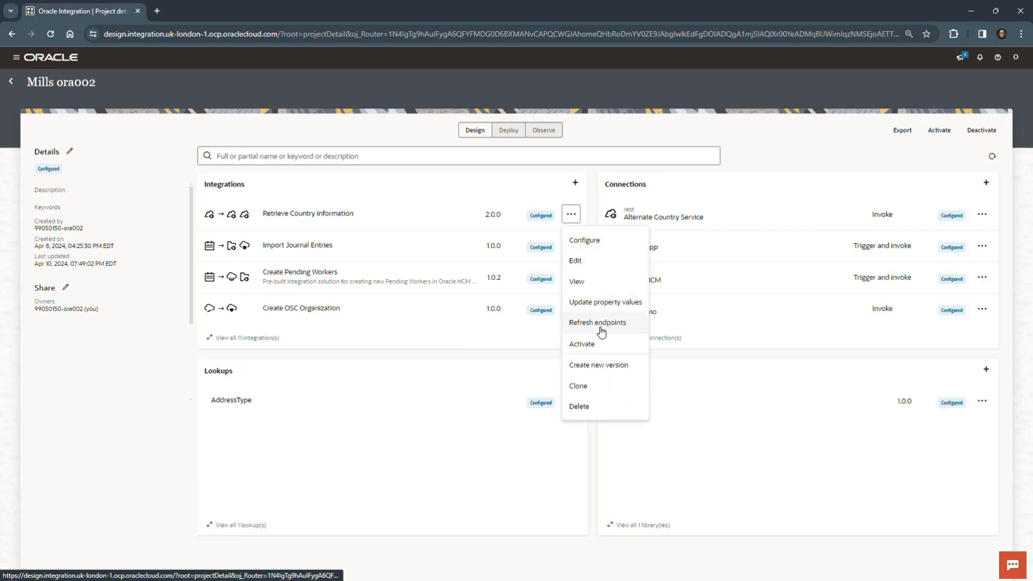
click(597, 344)
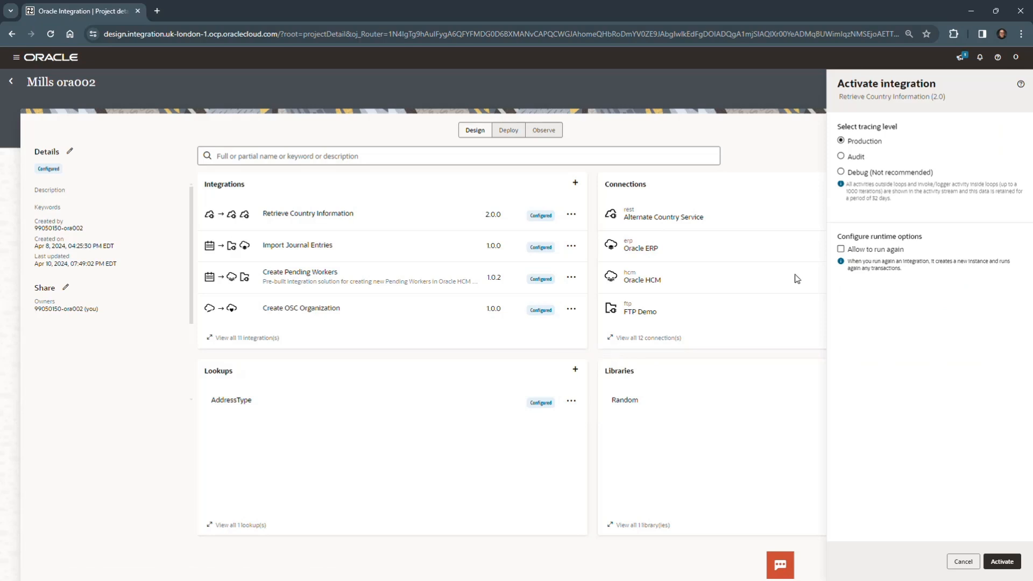
click(889, 173)
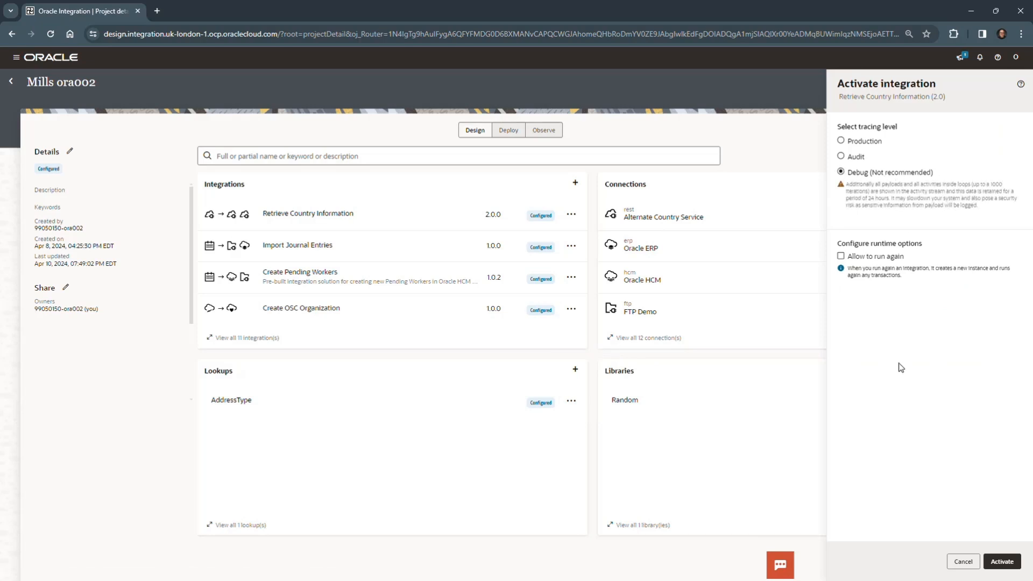
click(1011, 561)
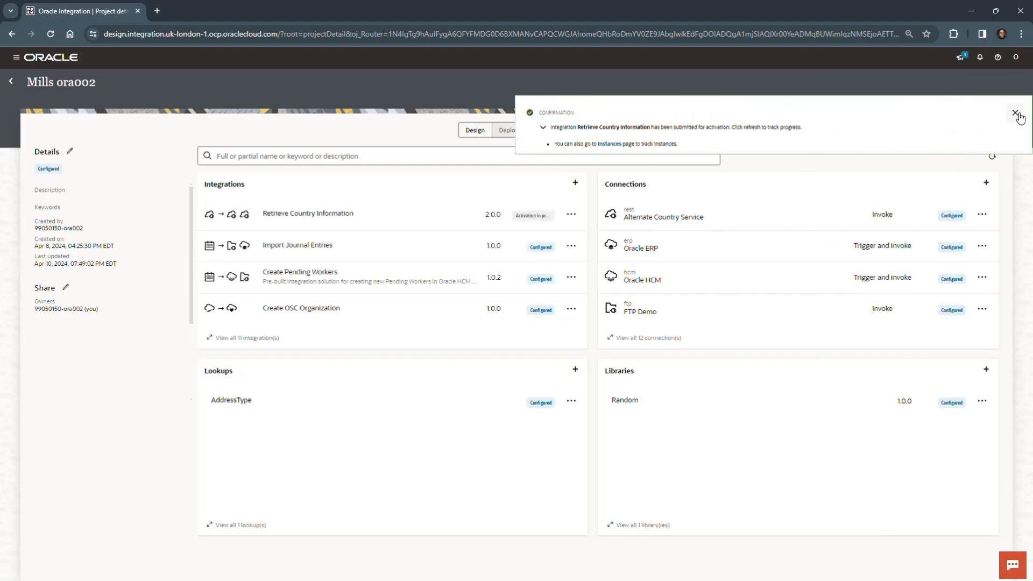
click(1015, 113)
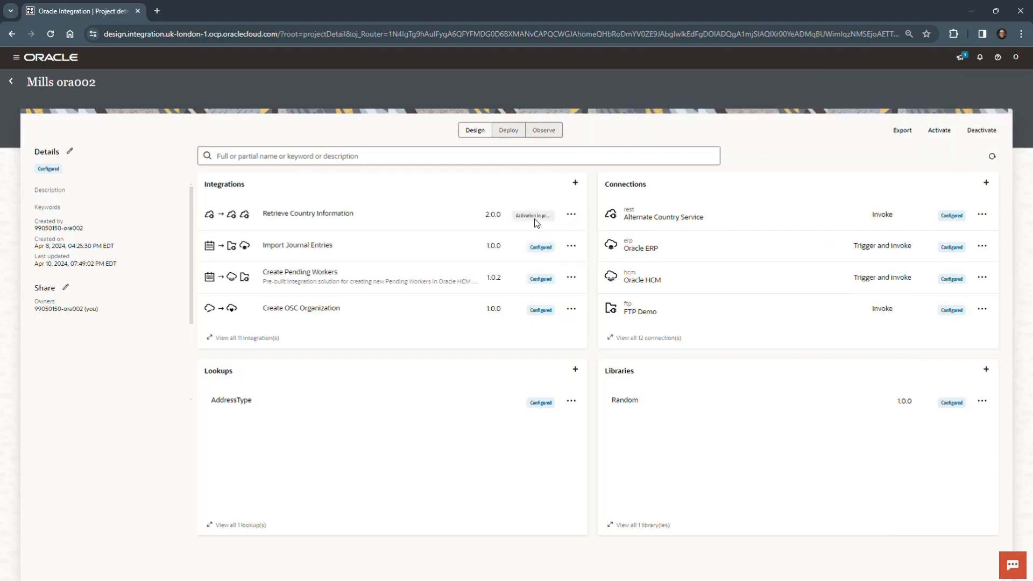
click(993, 157)
Run the Retrieve Country Information integration as a regular request, with the option parameter deselected and code set to us
click(572, 214)
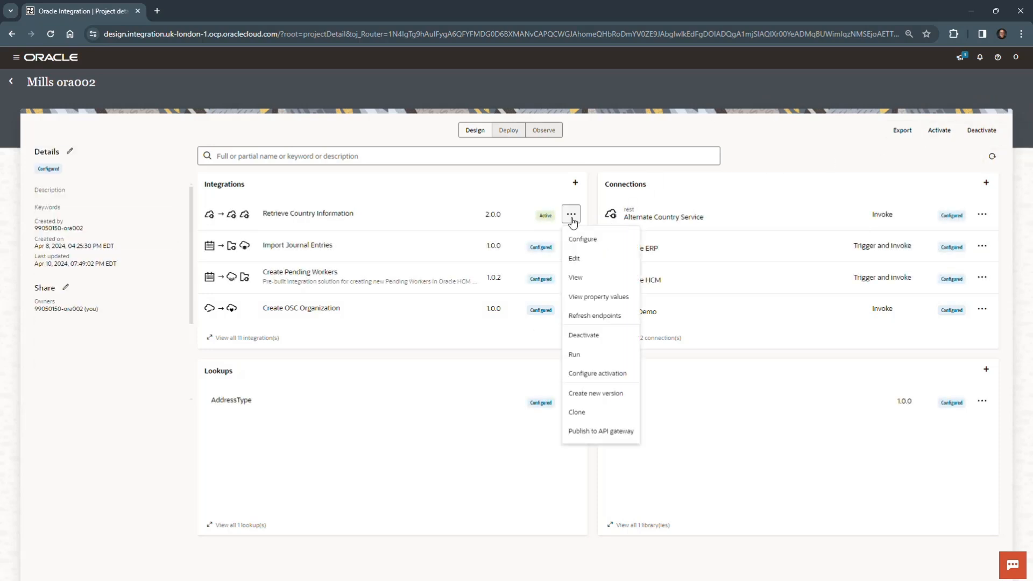
click(591, 366)
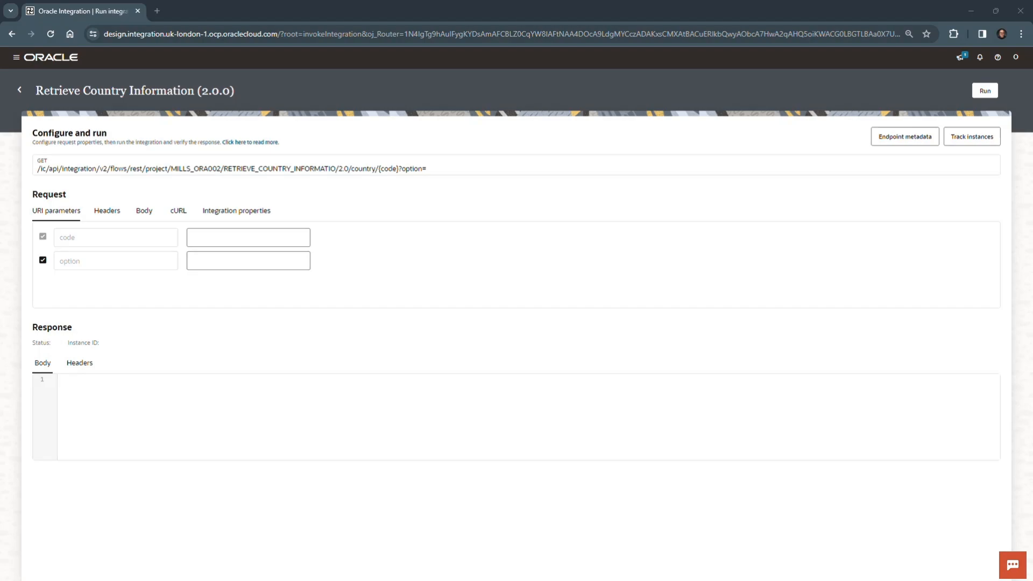
key(alt+Tab)
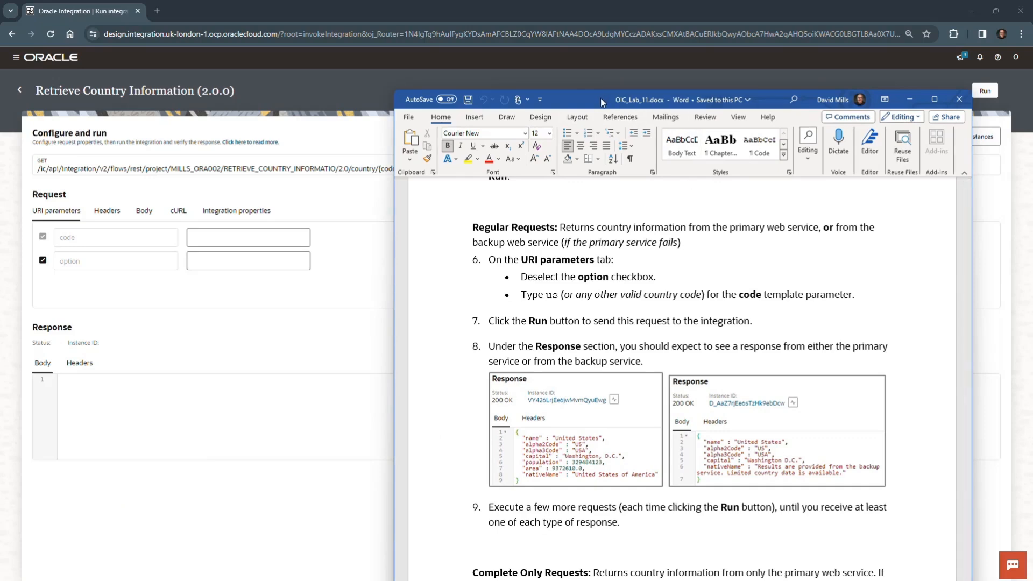
key(super+Down)
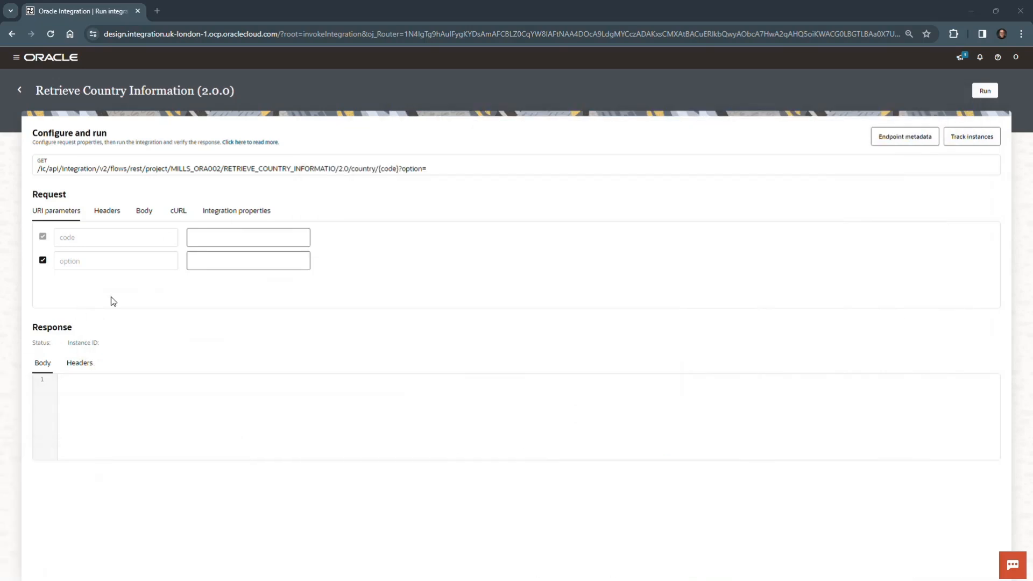
click(43, 260)
click(242, 234)
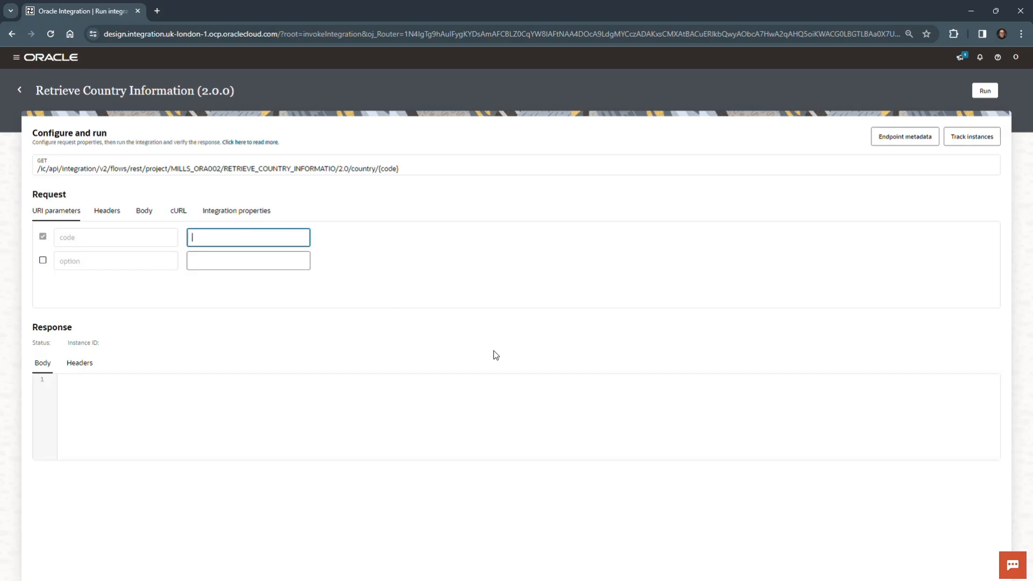
text(us)
click(983, 91)
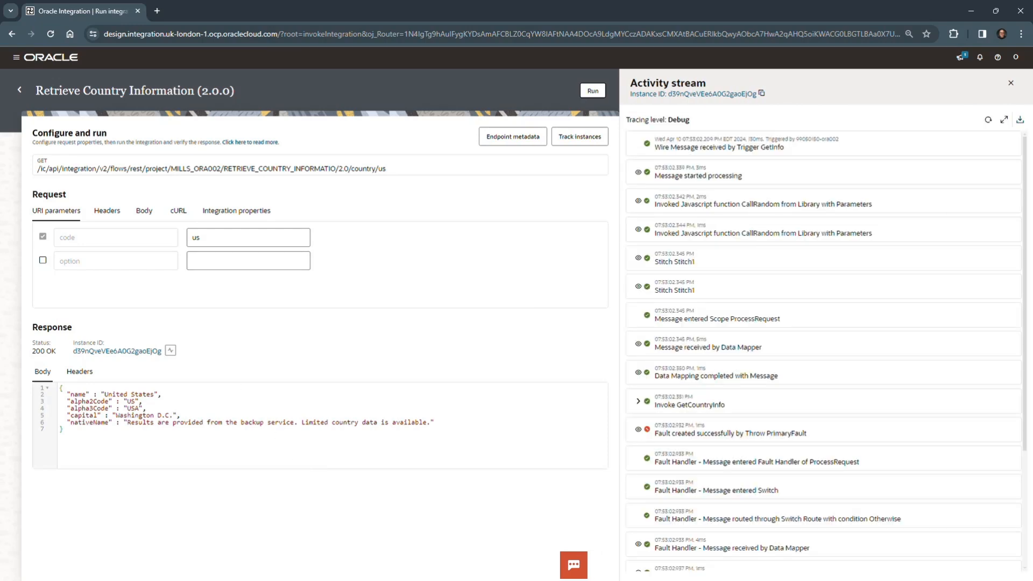
Check the Regular Requests instructions in the Word lab document and run the same us request again
key(alt+Tab)
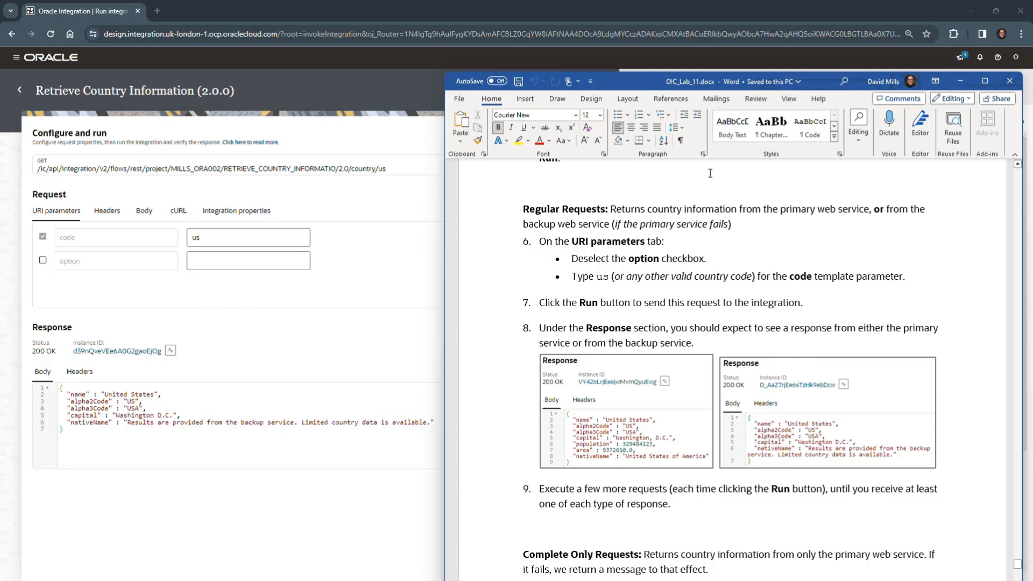
click(959, 81)
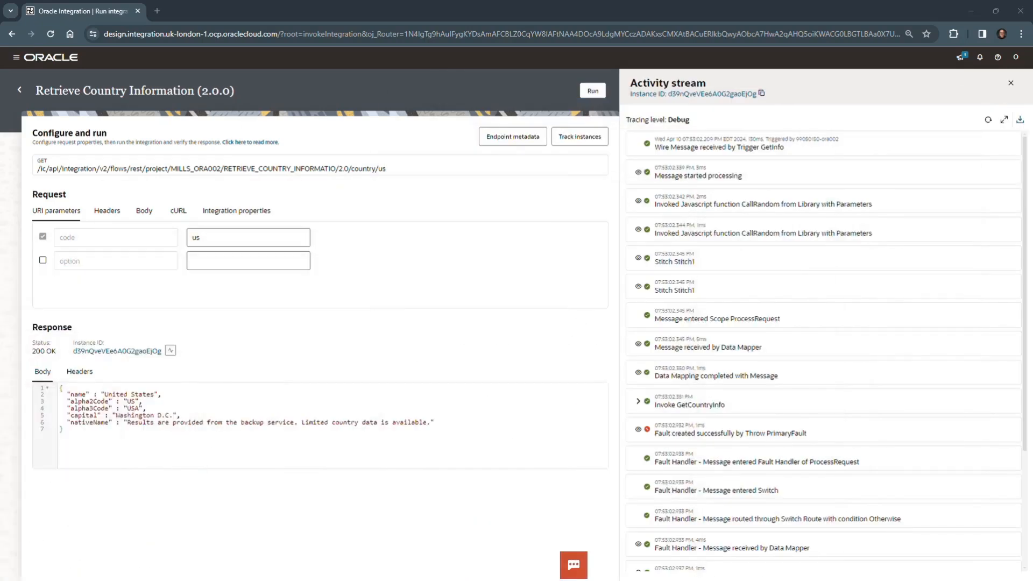
click(595, 93)
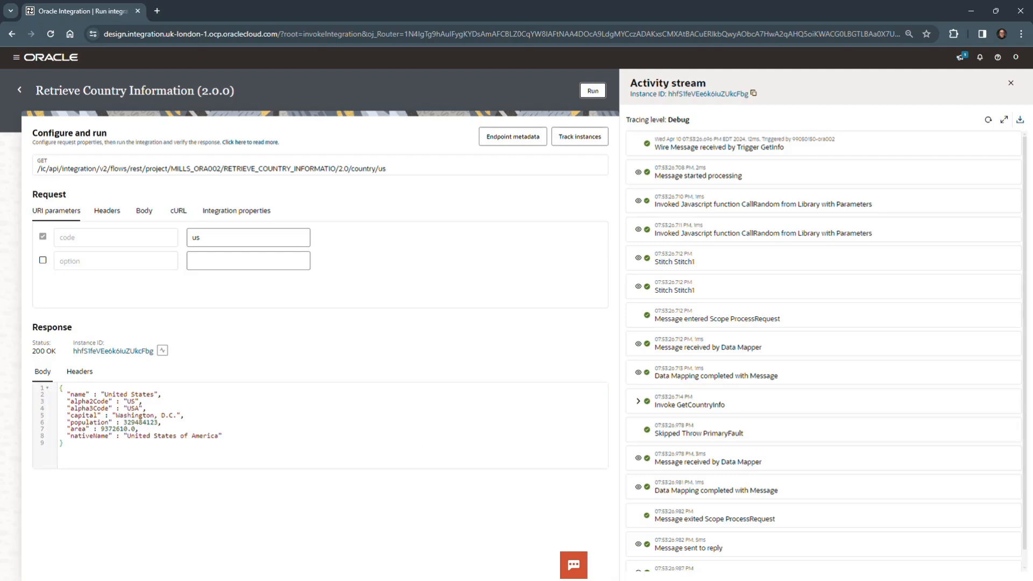
Following the Complete Only Requests instructions, enable the option parameter with the value complete and run the us request three times
key(alt+Tab)
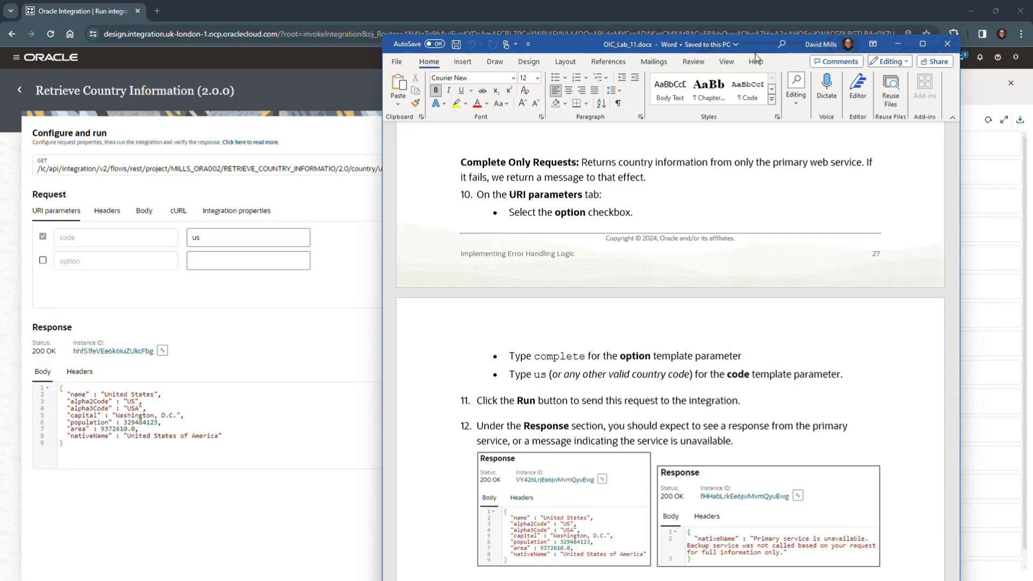
key(alt+Tab)
click(43, 260)
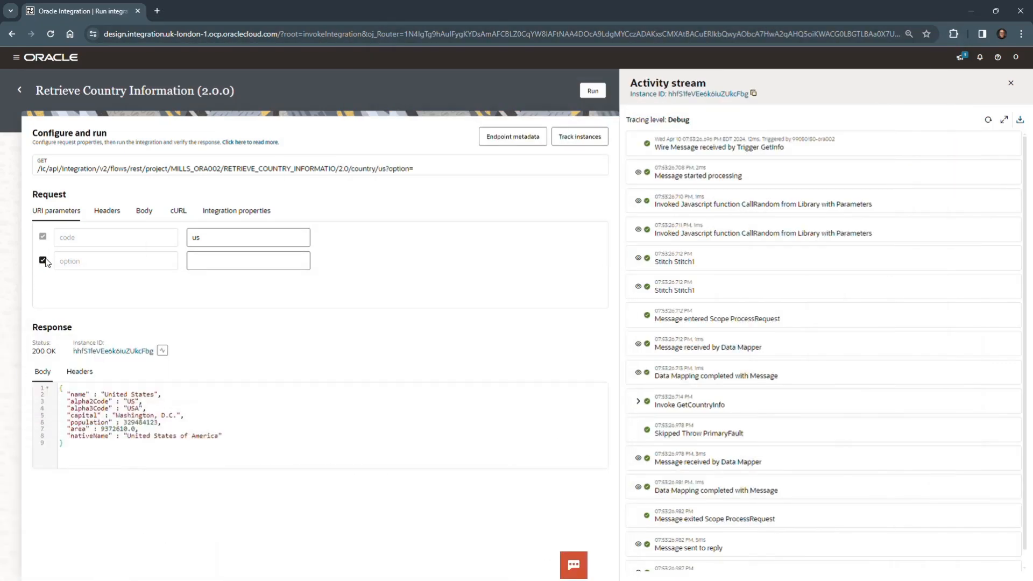
click(239, 262)
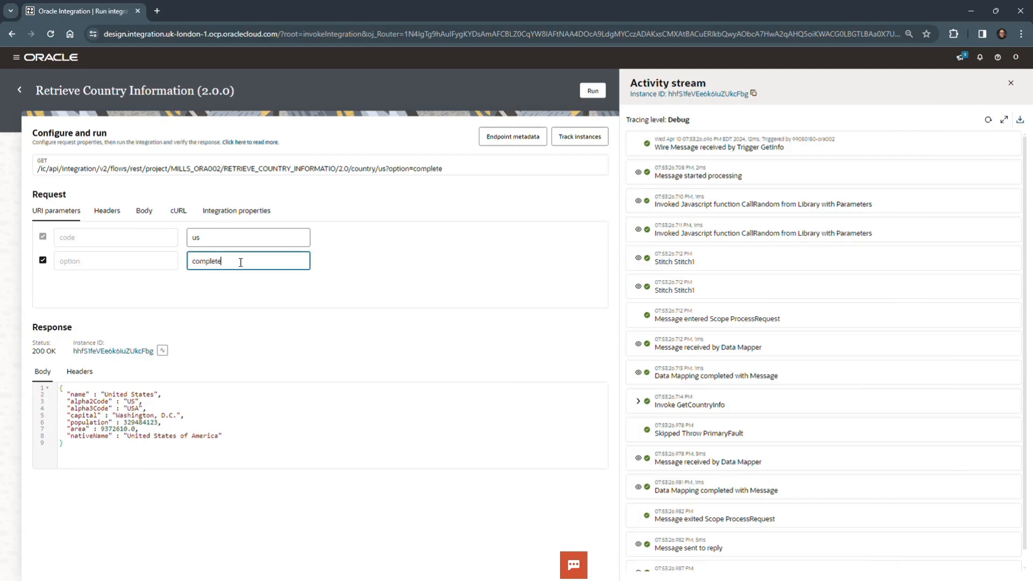
click(590, 94)
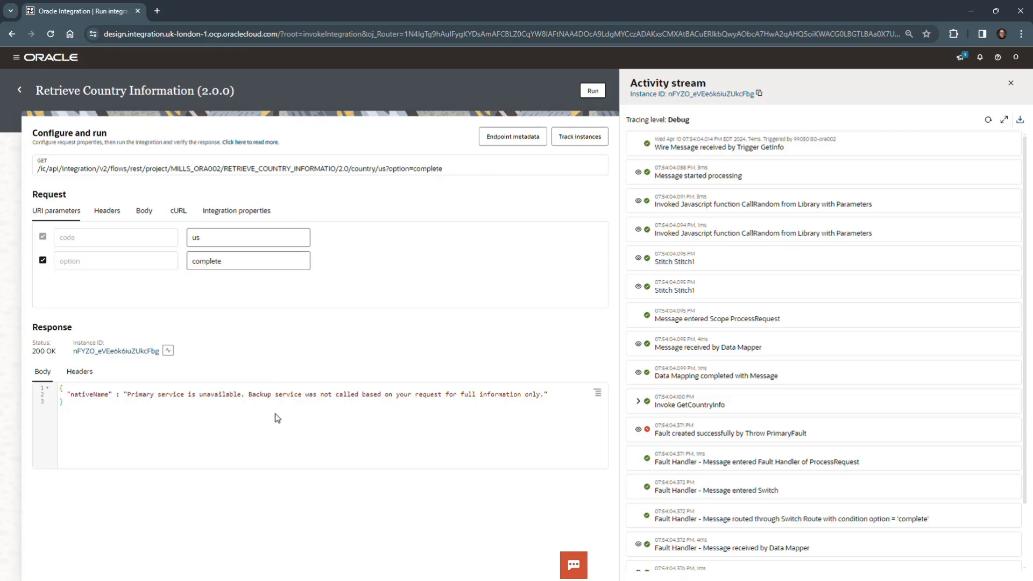
click(593, 93)
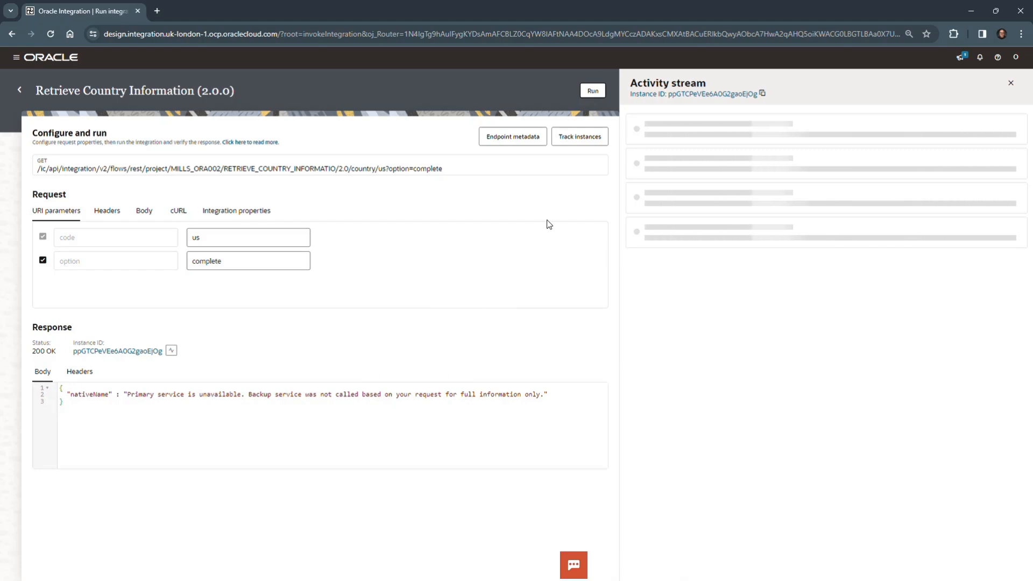
click(594, 91)
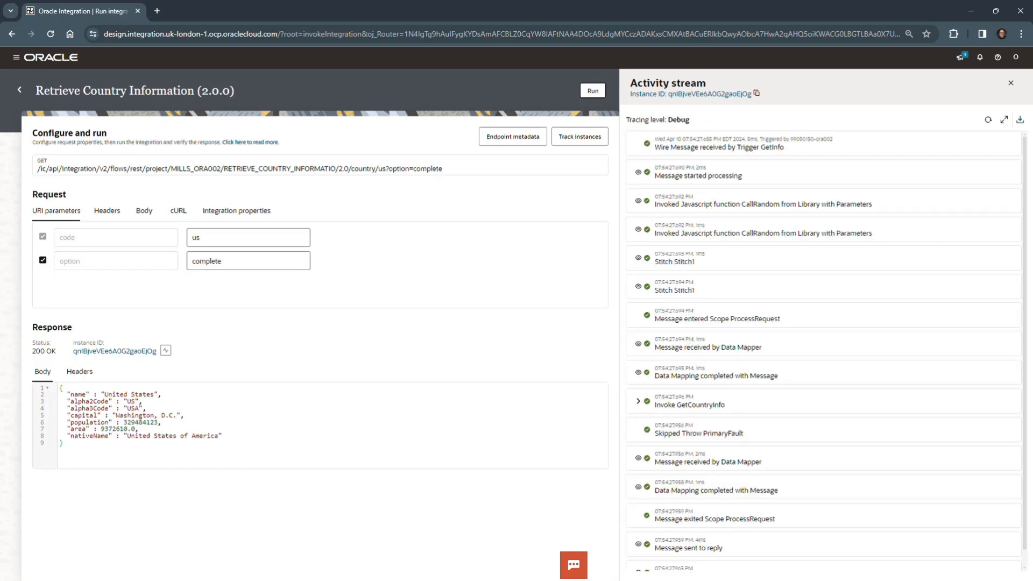
Switch to the Word lab document and read the remaining Complete Only Requests steps and the Failure Requests instructions
key(alt+Tab)
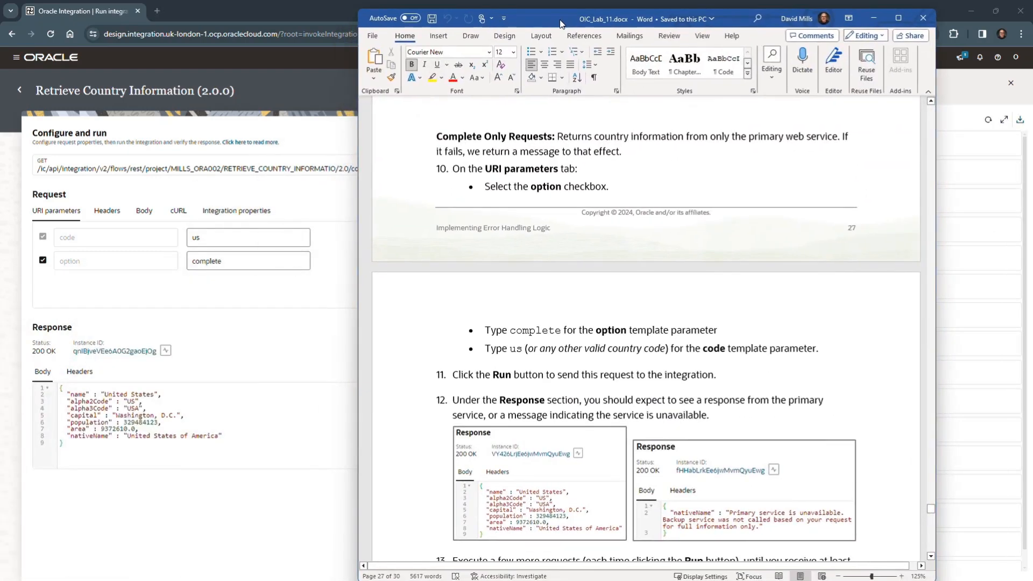
scroll(605, 365, down, 5)
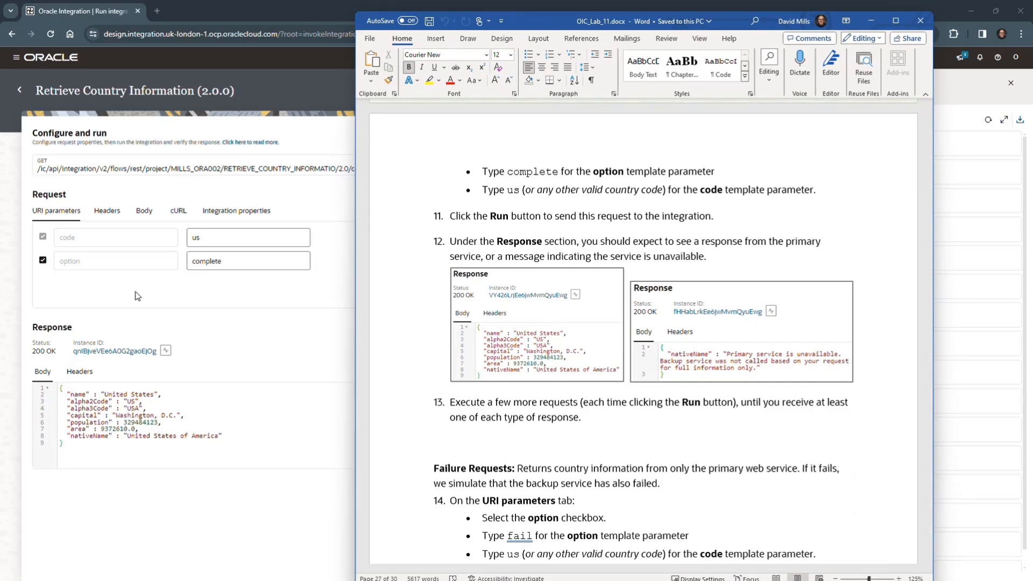
scroll(511, 350, down, 10)
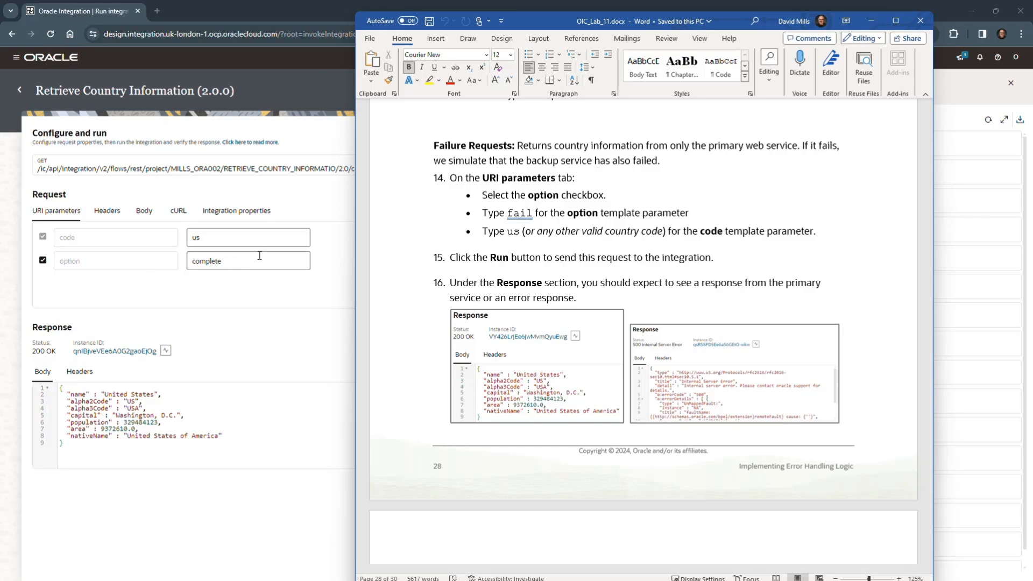
key(super+Down)
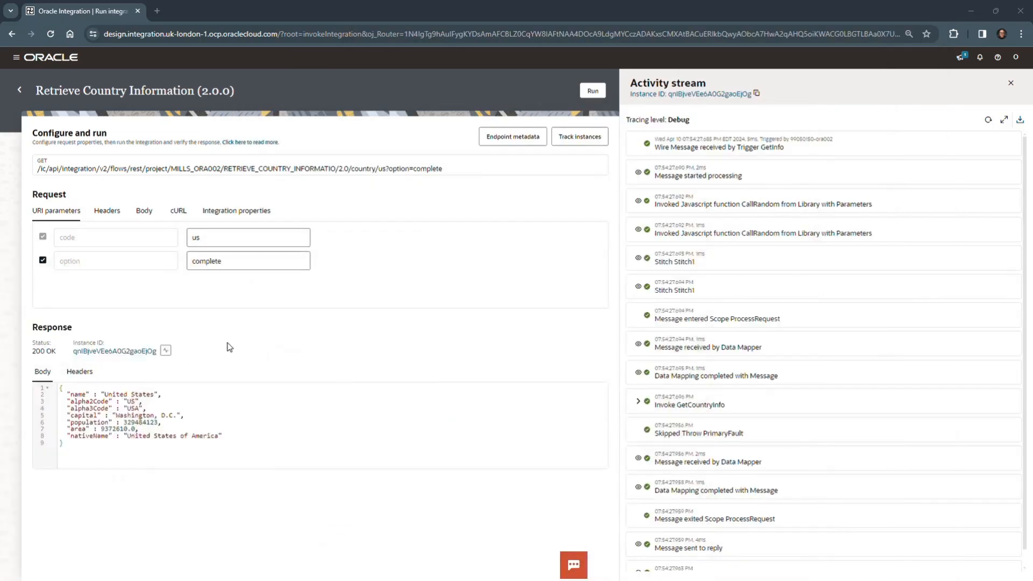
Set the option parameter to fail, run the us request twice and review the full response body
click(223, 256)
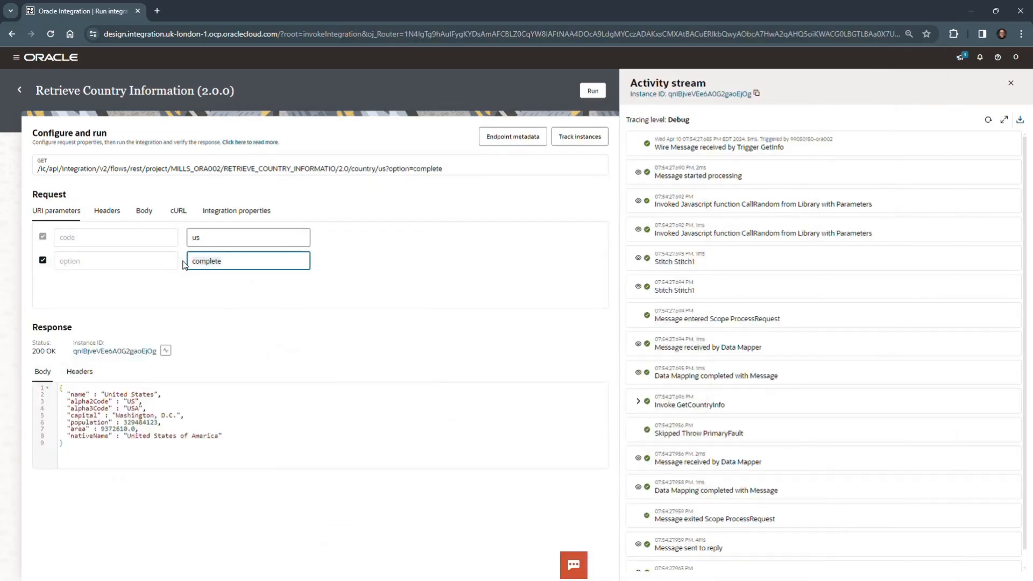
text(fail)
click(346, 267)
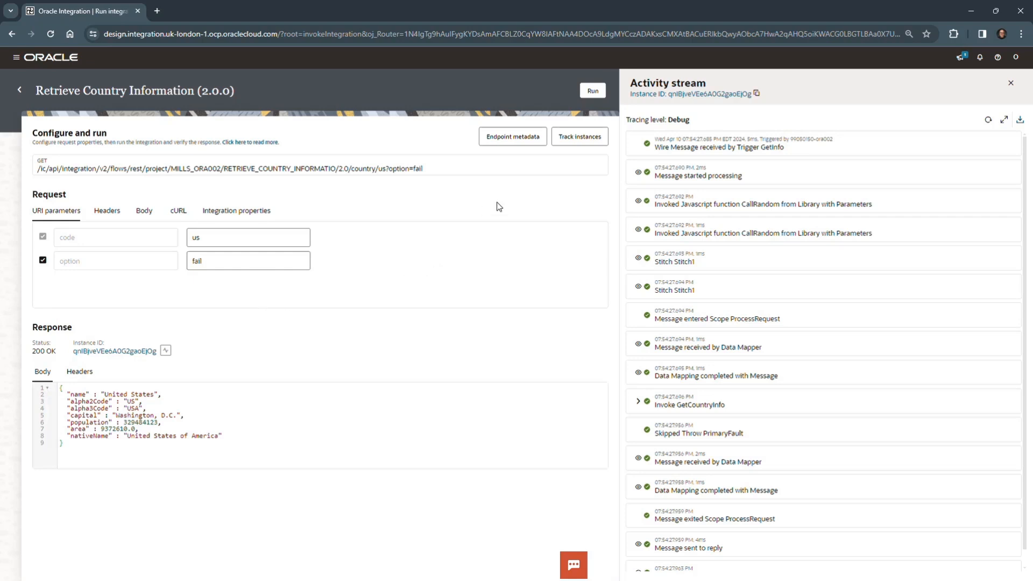
click(593, 90)
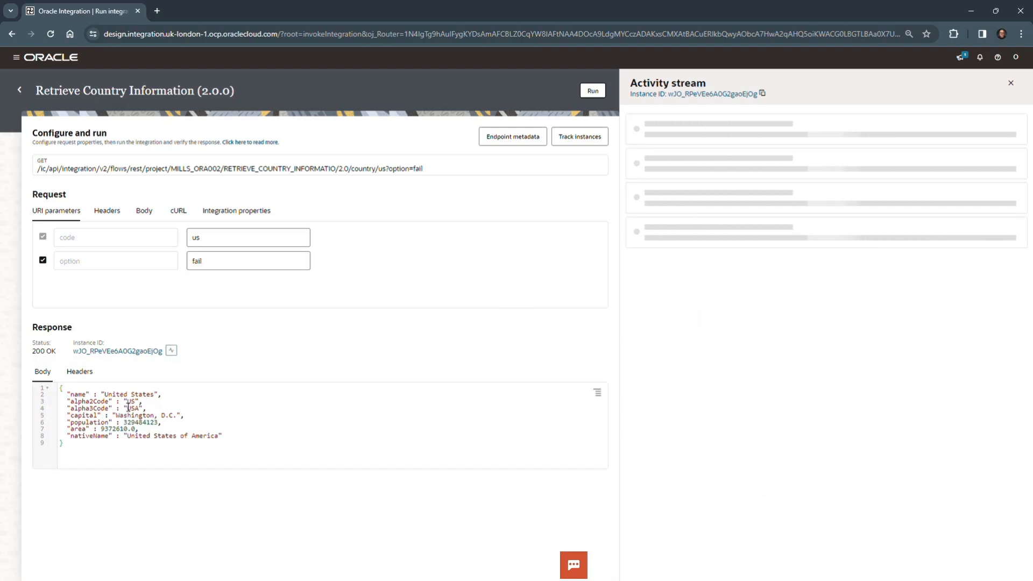
click(592, 93)
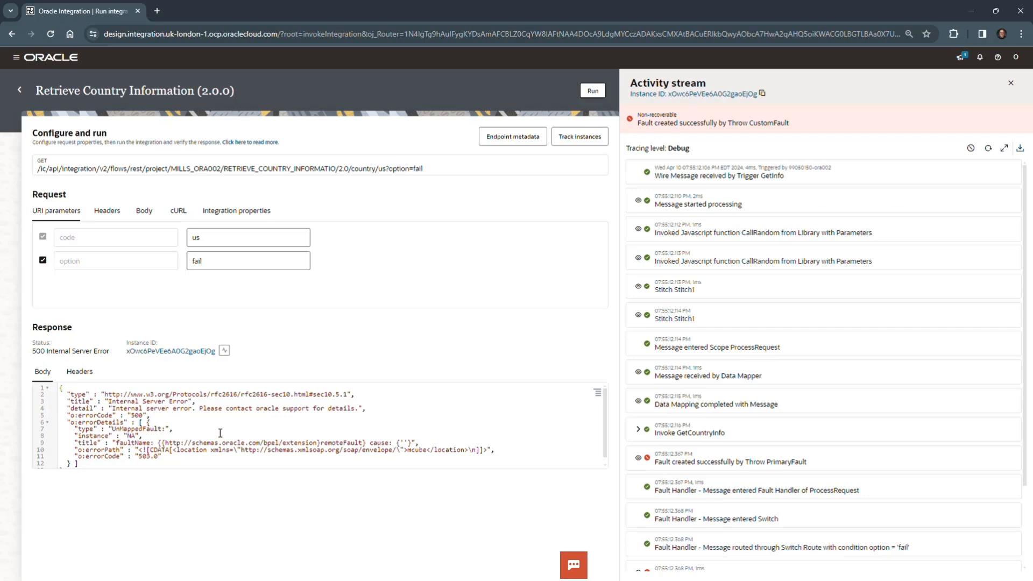
scroll(218, 426, down, 2)
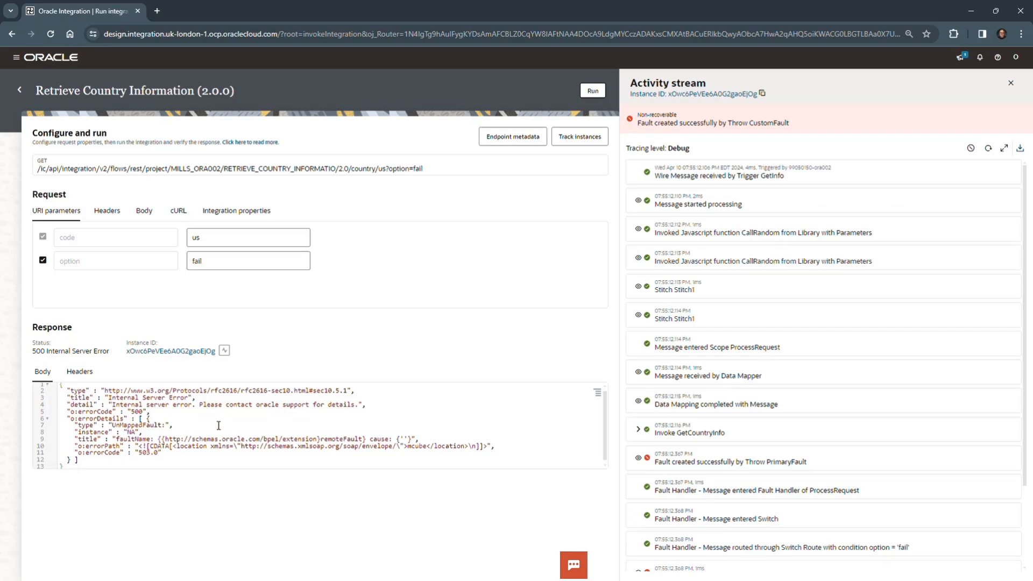
scroll(217, 425, up, 2)
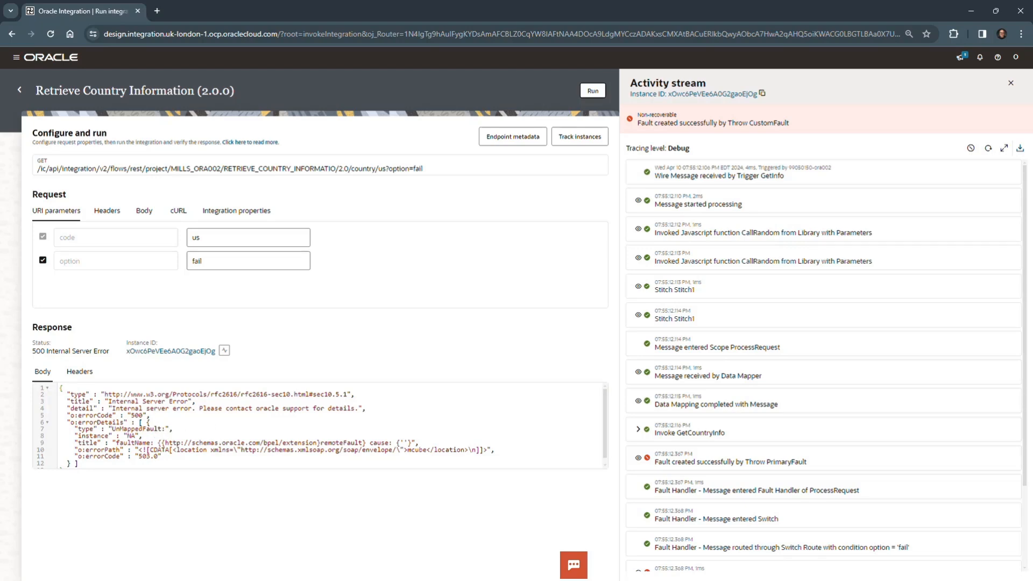
Check steps 17 to 23 in the Word lab document on viewing recent instances and deactivating the integration
drag(0, 372, 458, 50)
scroll(486, 318, down, 1)
scroll(485, 318, down, 5)
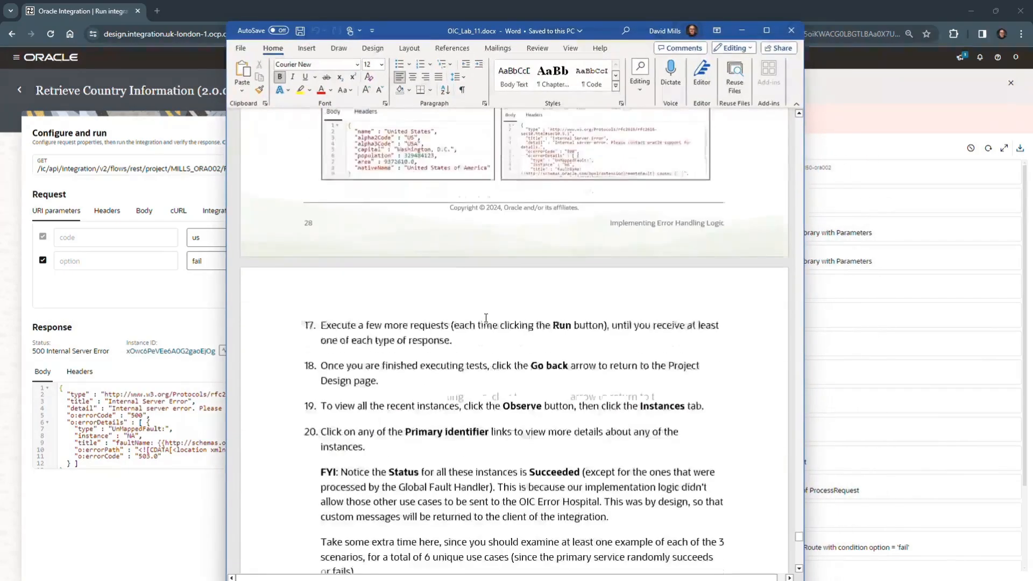
scroll(486, 318, down, 4)
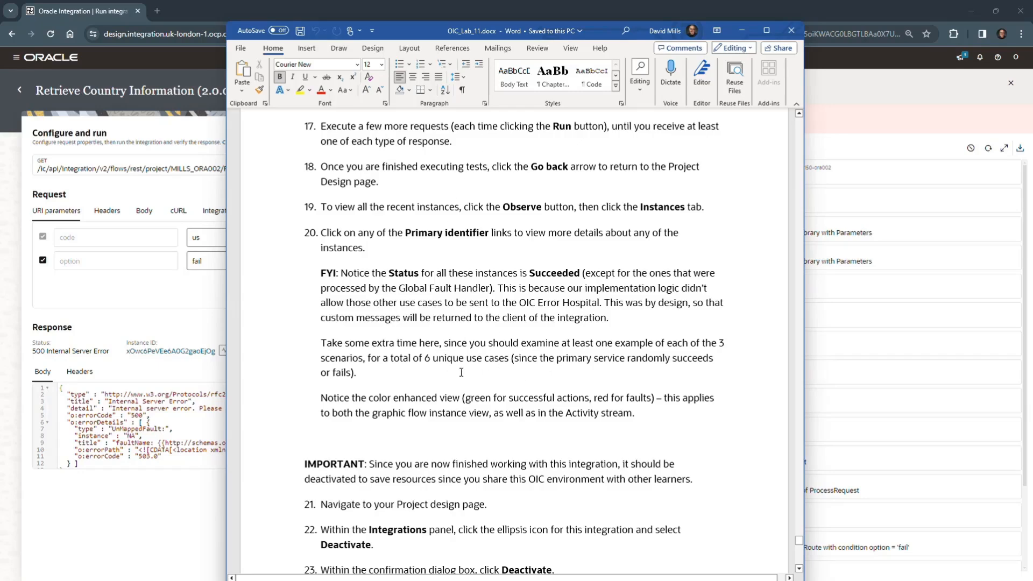
click(741, 30)
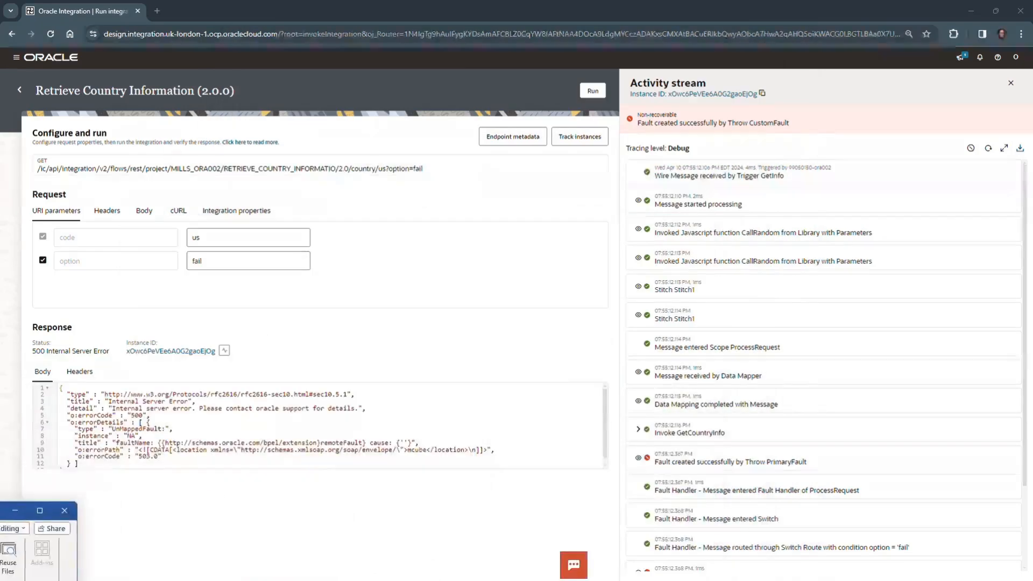
Track the integration's instances and examine the flow of the oldest regular us request, including its PrimaryFault action and fault handler routes
click(588, 141)
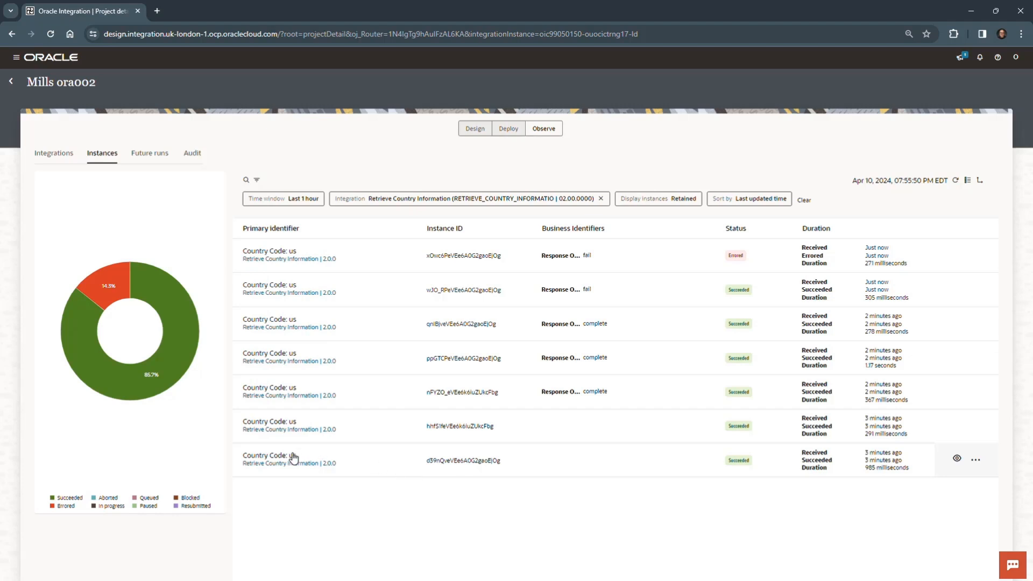
click(276, 461)
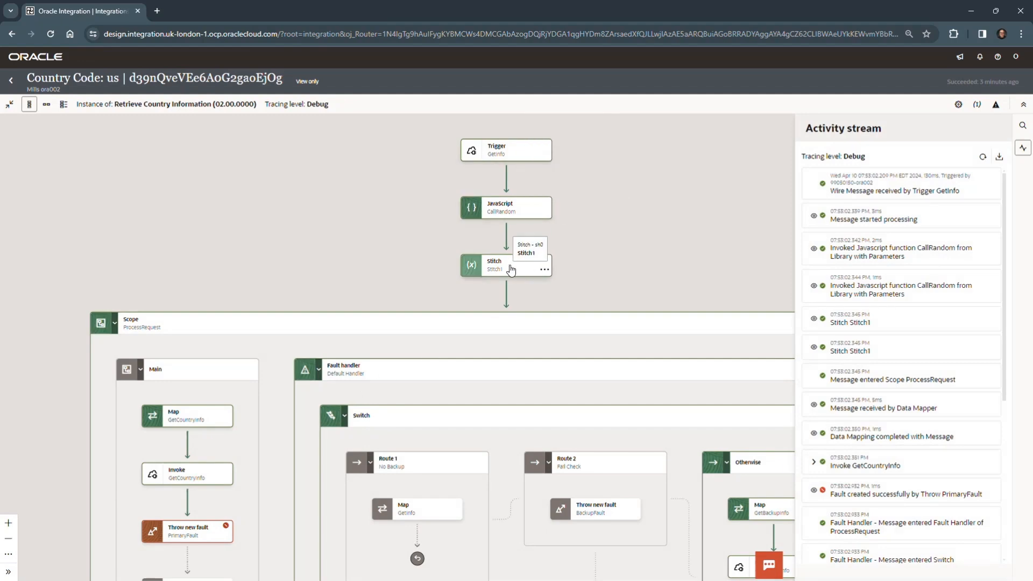
drag(341, 298, 356, 211)
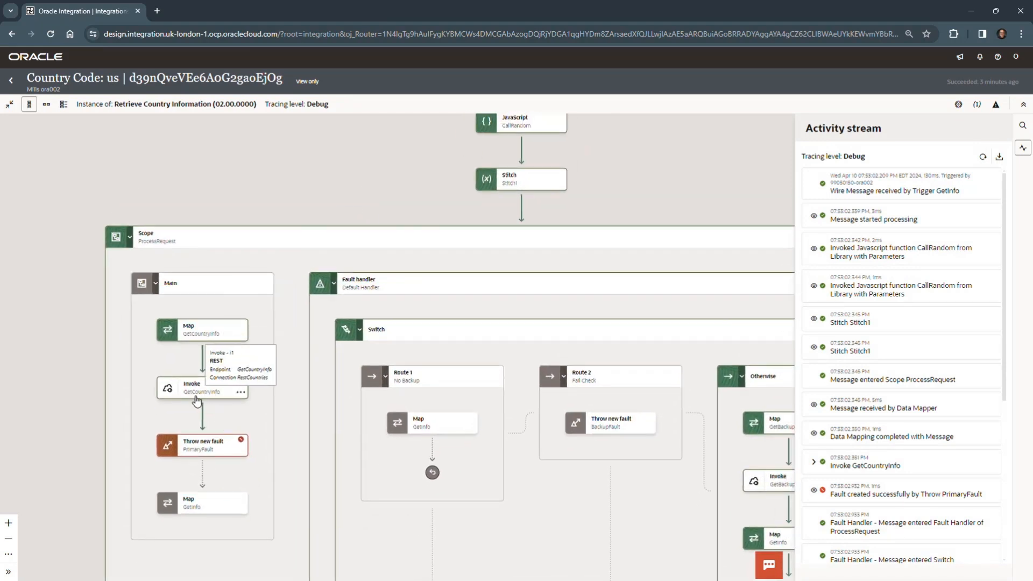
mouse_move(241, 453)
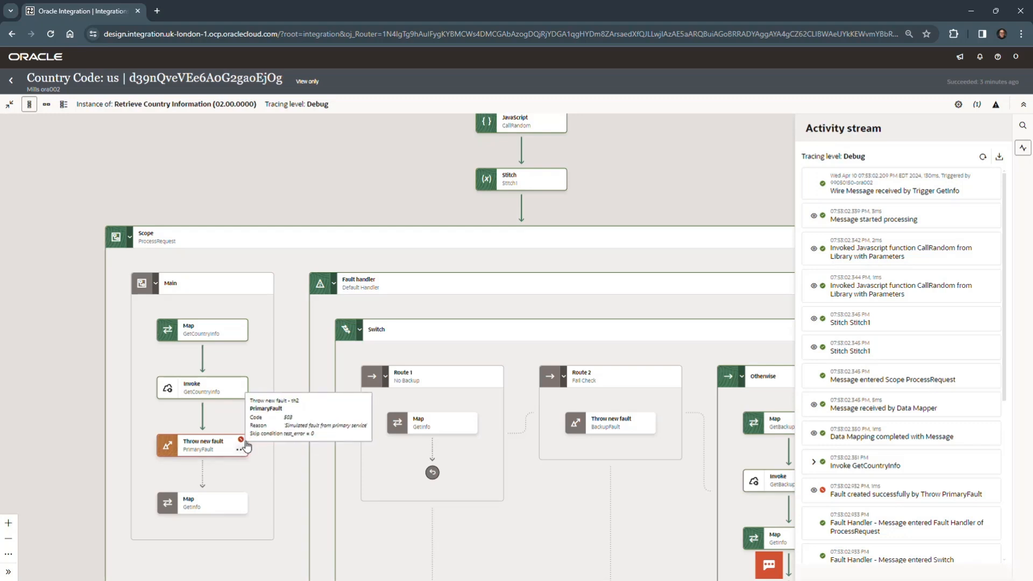
drag(669, 219, 574, 174)
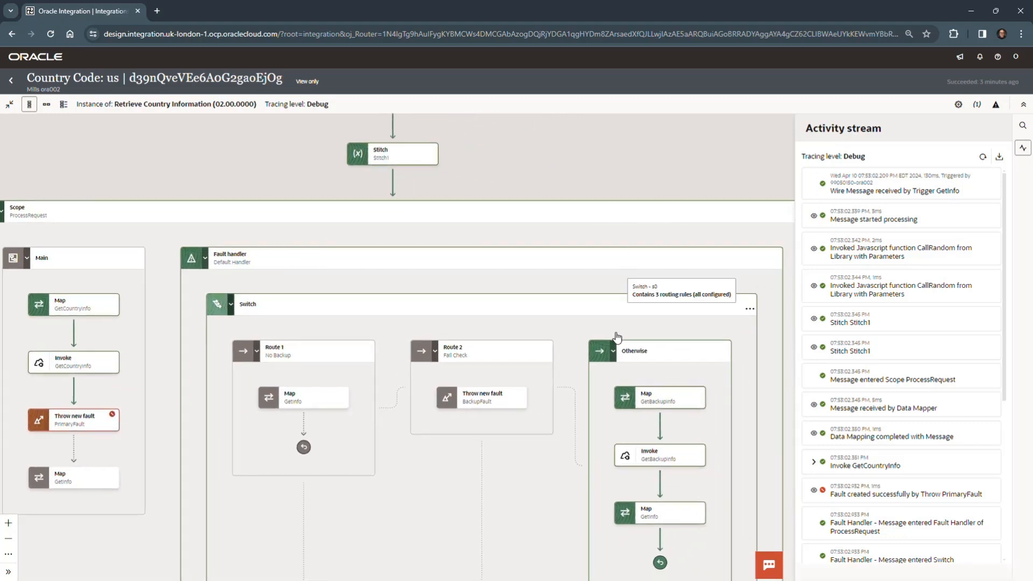
scroll(635, 167, down, 2)
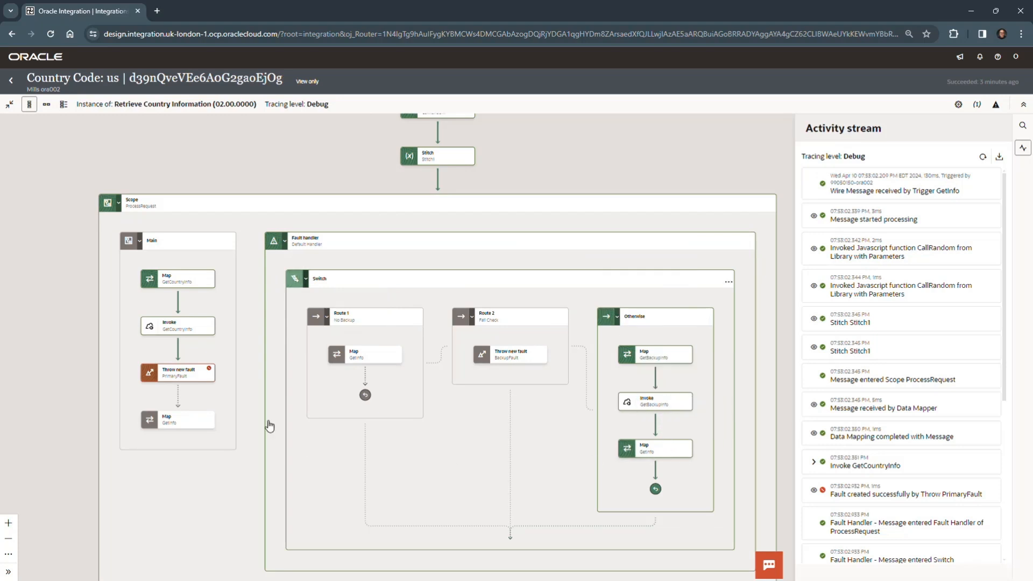
scroll(97, 357, up, 2)
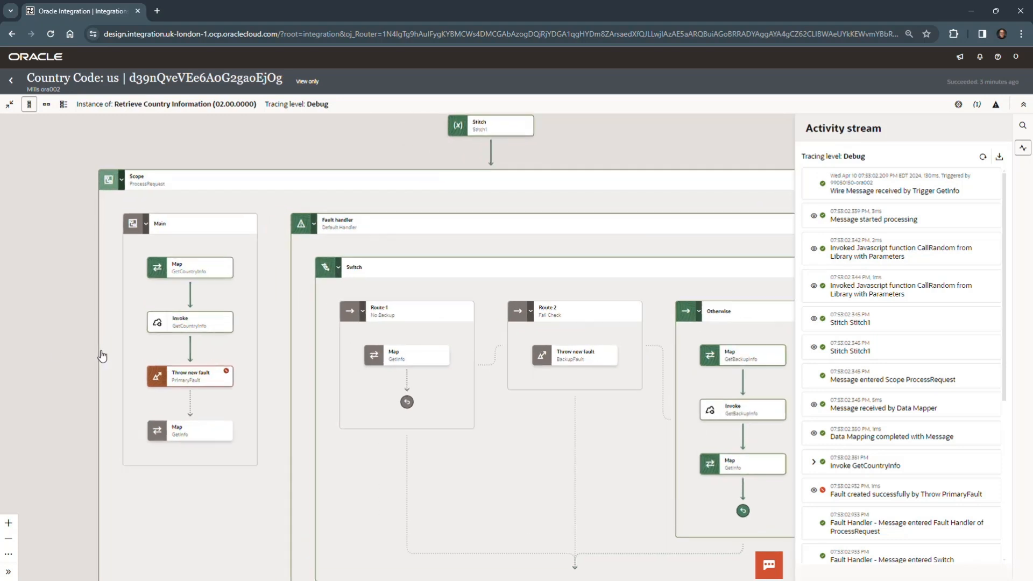
click(12, 82)
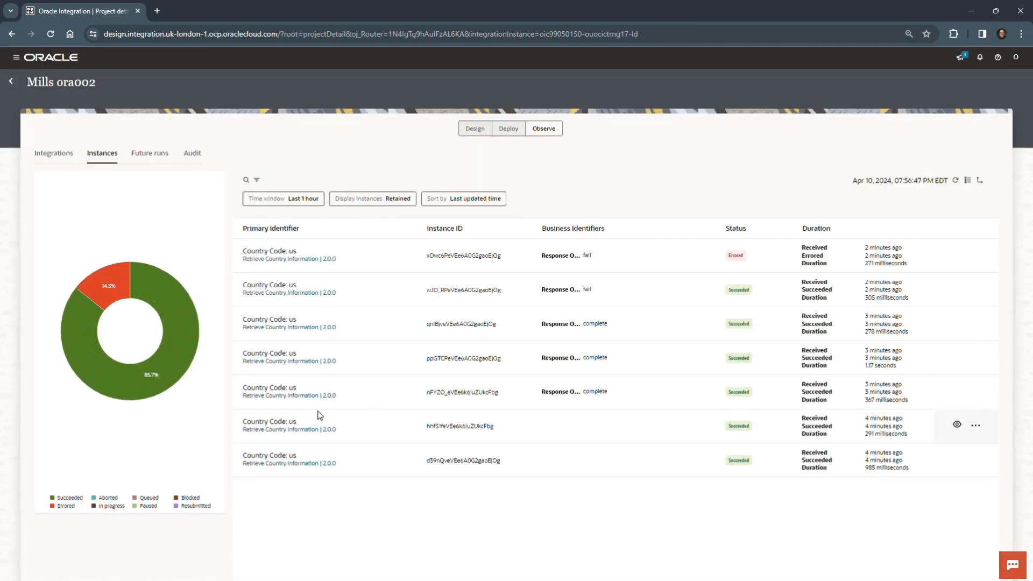
Examine the flow of the second regular us request, checking the actions in the Main section of the ProcessRequest scope
click(280, 425)
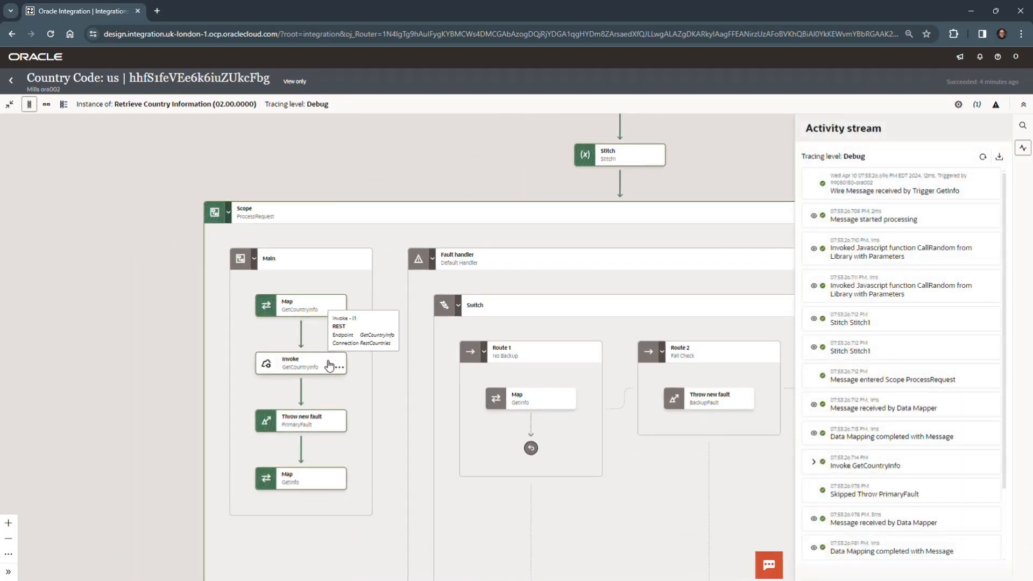
mouse_move(319, 423)
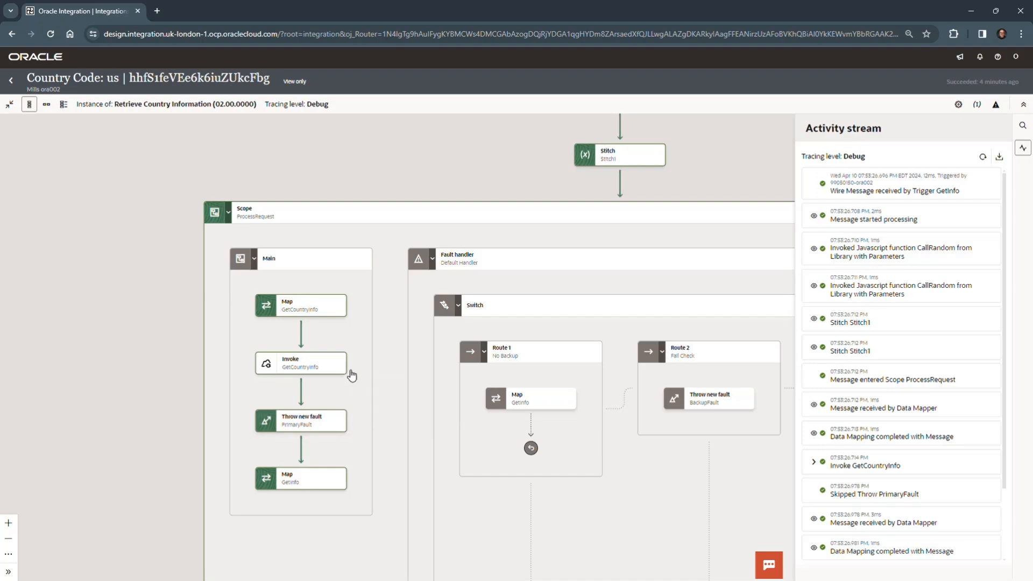
mouse_move(337, 369)
mouse_move(293, 476)
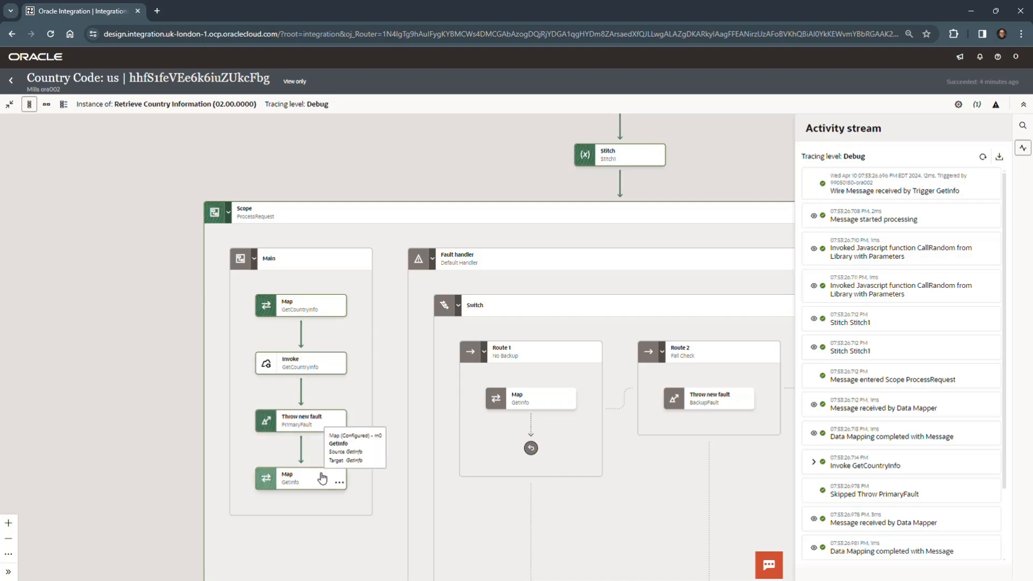
drag(498, 168, 514, 230)
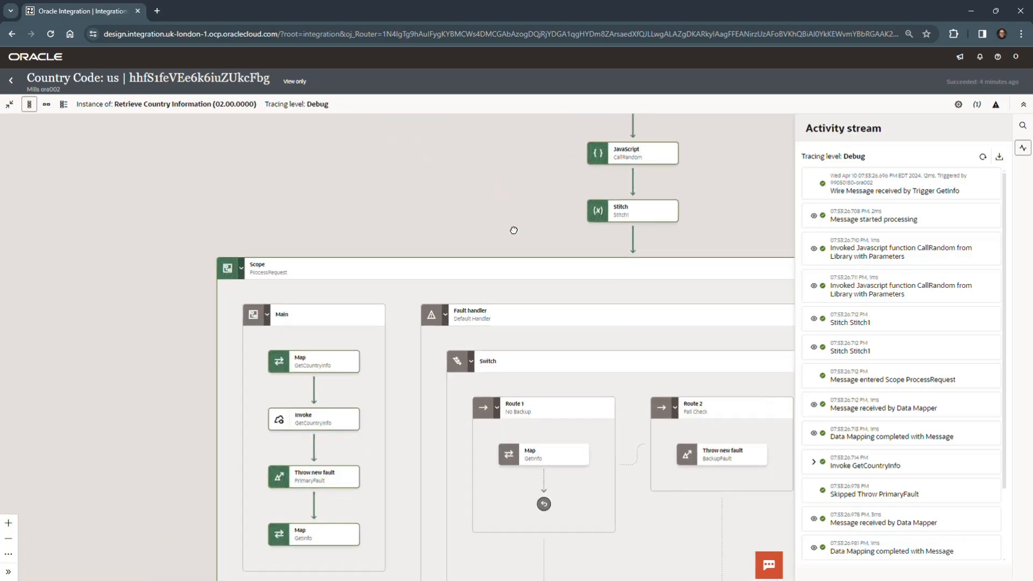
click(11, 79)
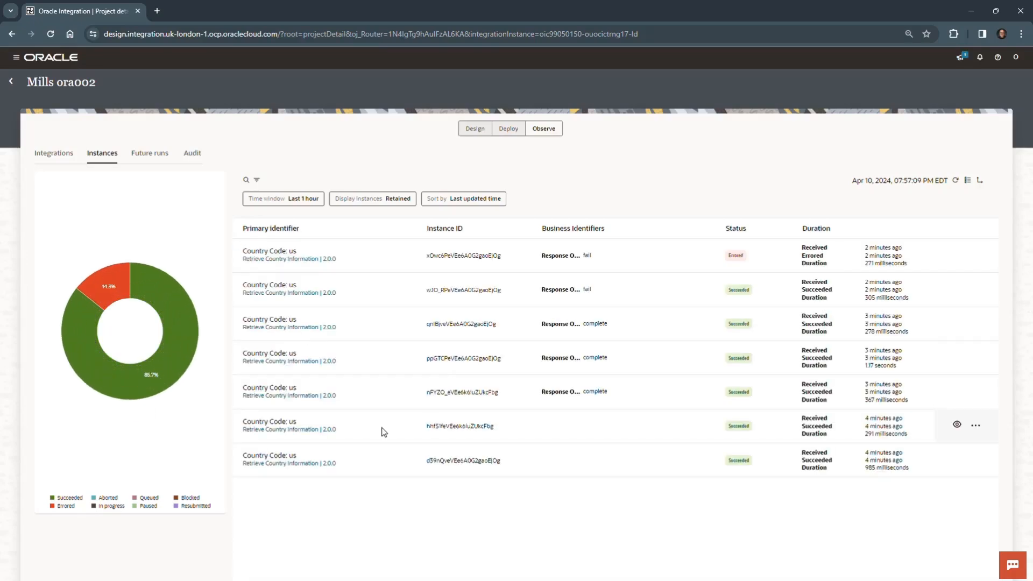
Examine the flow of the oldest complete request, checking the PrimaryFault action and the No Backup route, and return to the instance list
click(286, 391)
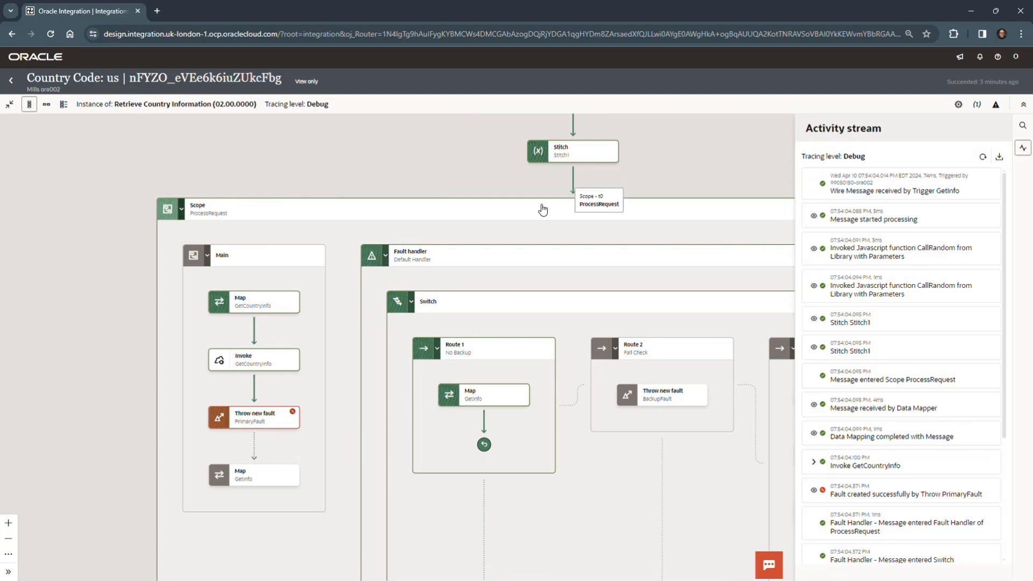
drag(496, 165, 415, 177)
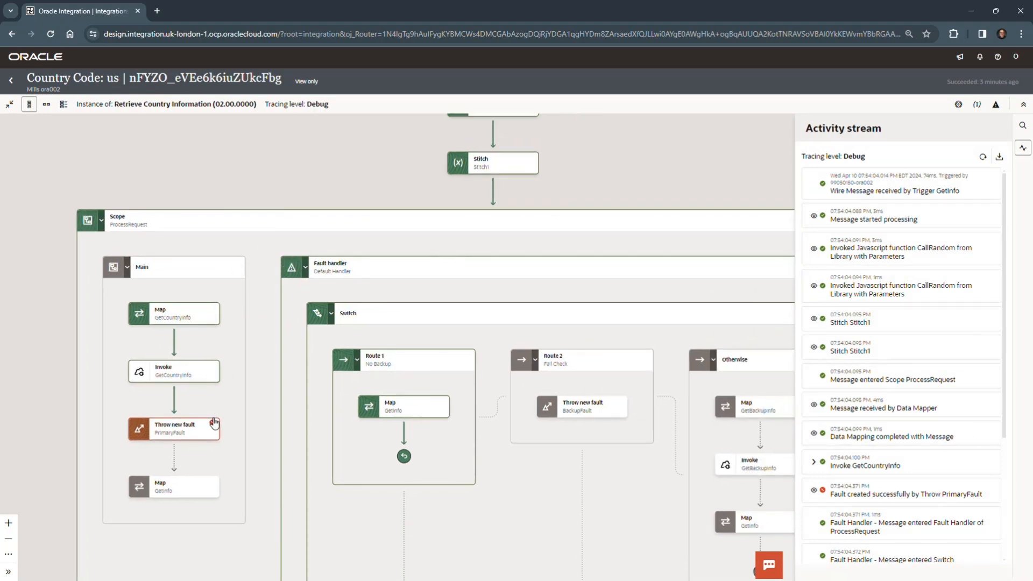
mouse_move(214, 443)
mouse_move(421, 370)
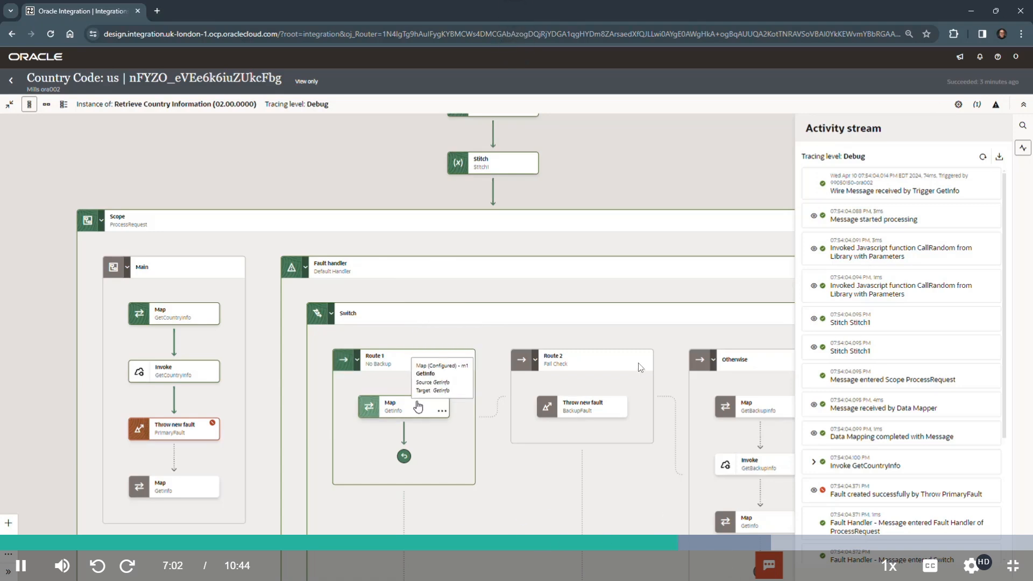
mouse_move(983, 563)
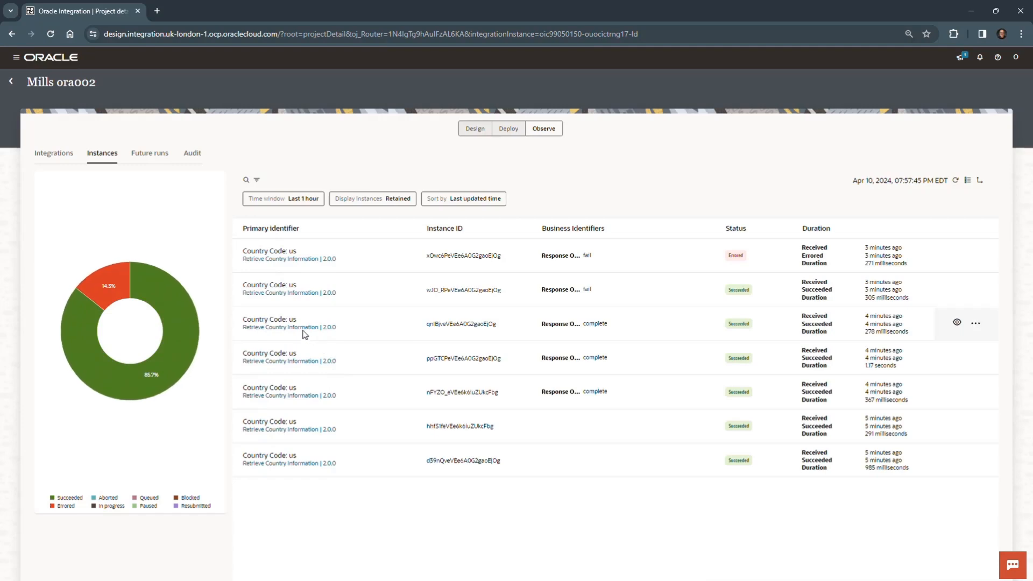
Inspect the newest complete request's "Message started processing" payload and its ProcessRequest flow, and return to the instance list
click(285, 320)
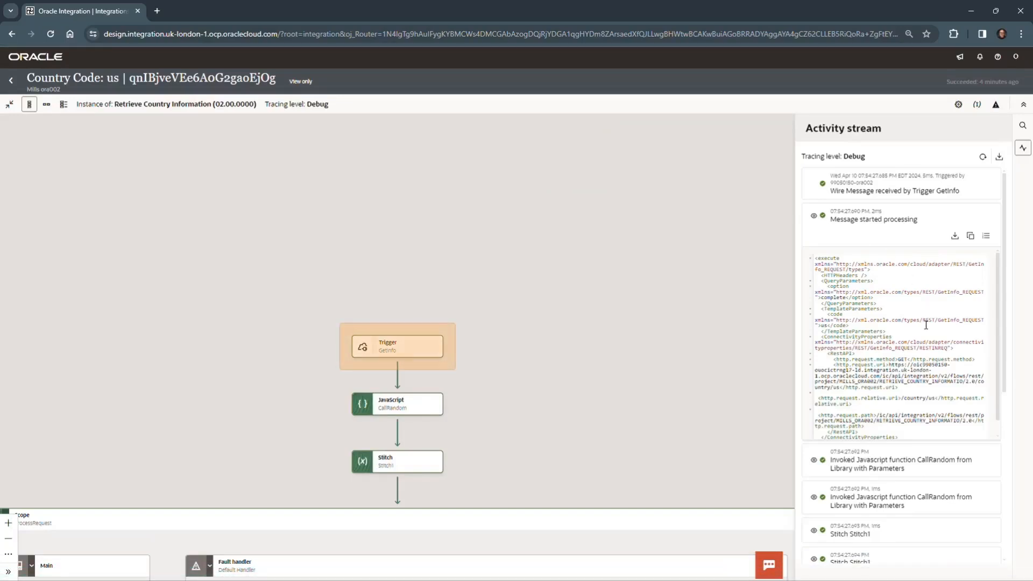
mouse_move(1024, 298)
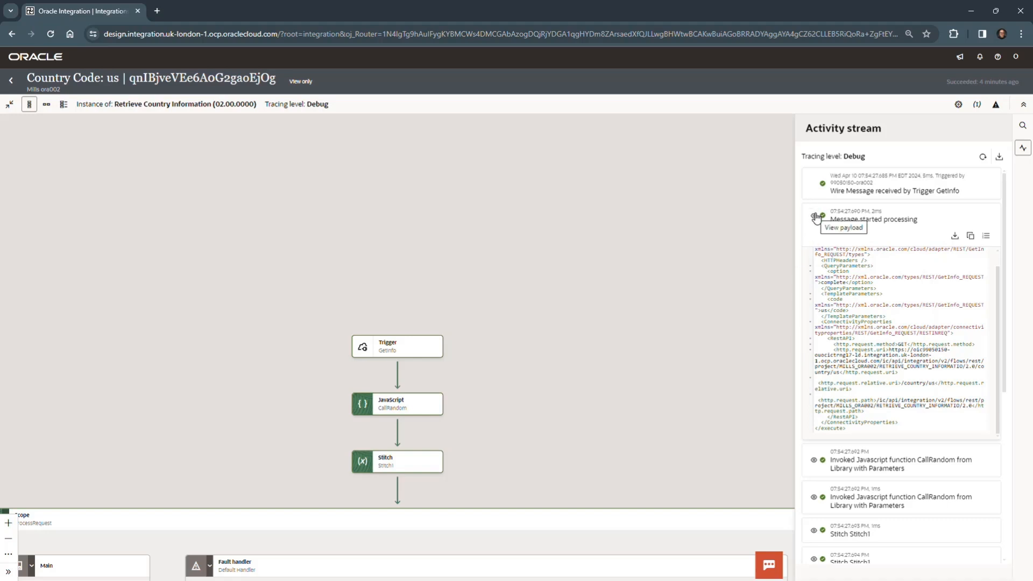
scroll(691, 302, down, 3)
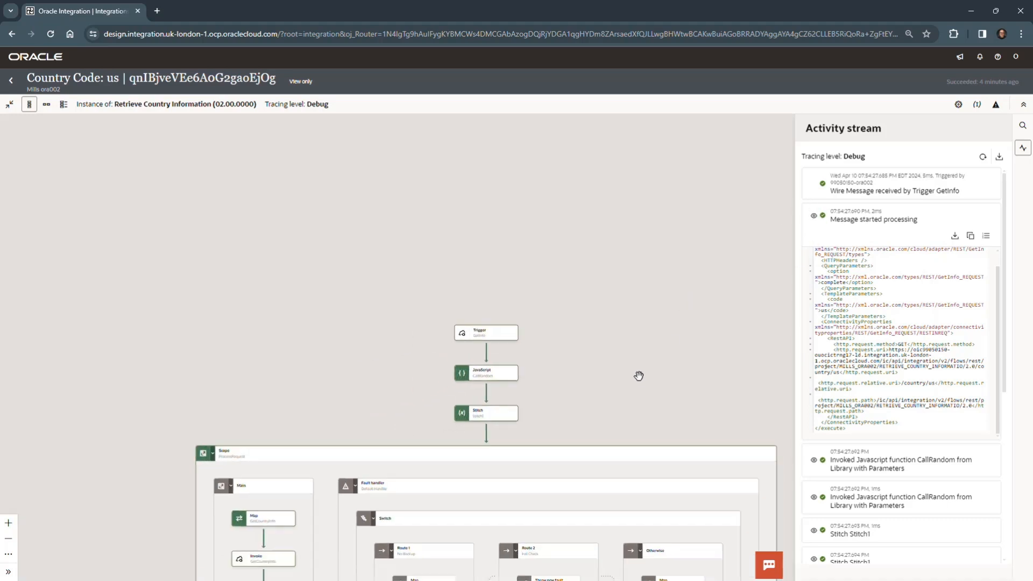
drag(639, 376, 657, 154)
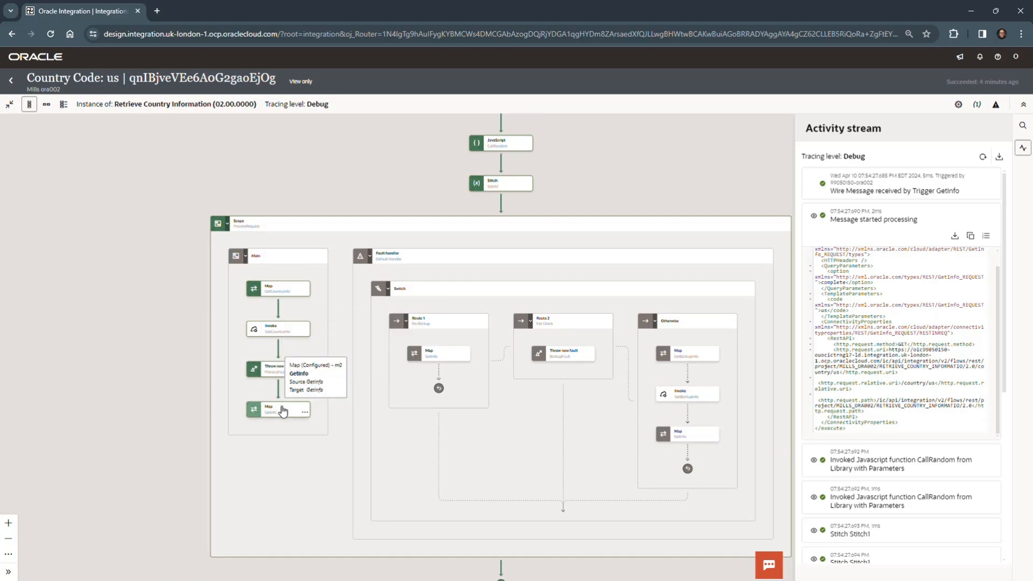
click(12, 80)
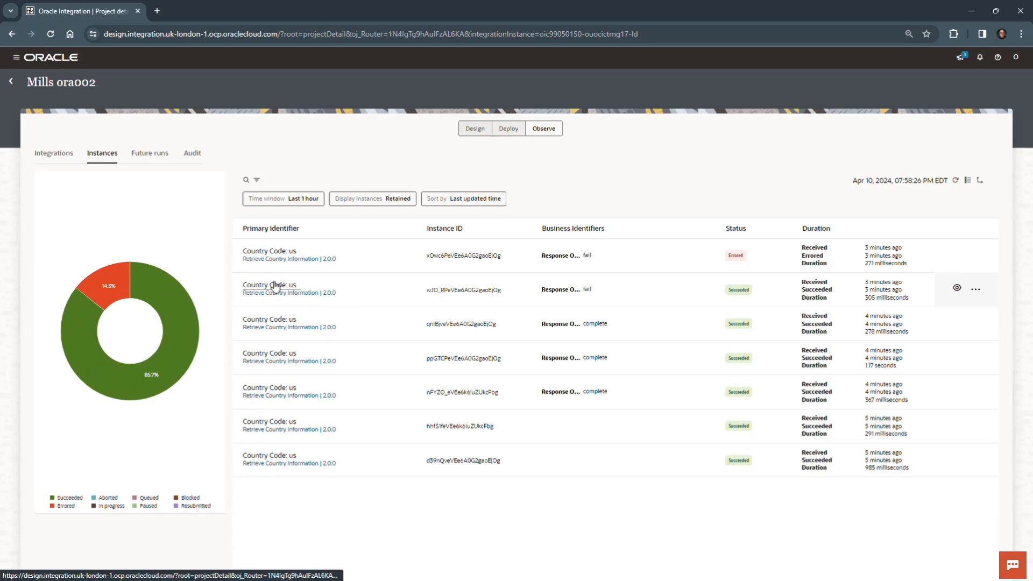
Examine the flow of the succeeded fail request, checking the actions in the Main section of ProcessRequest, and return to the instance list
click(276, 287)
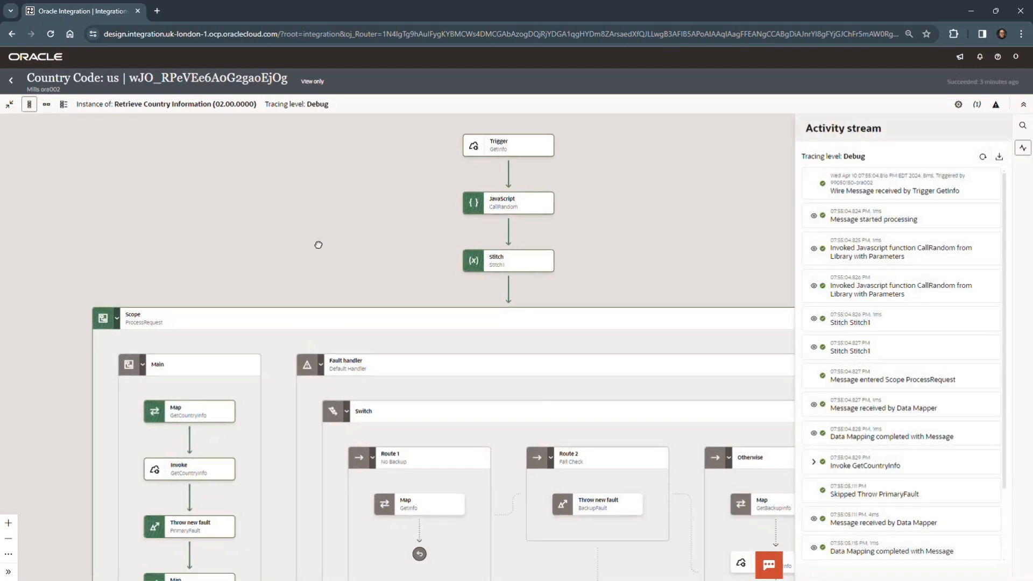
drag(318, 245, 364, 187)
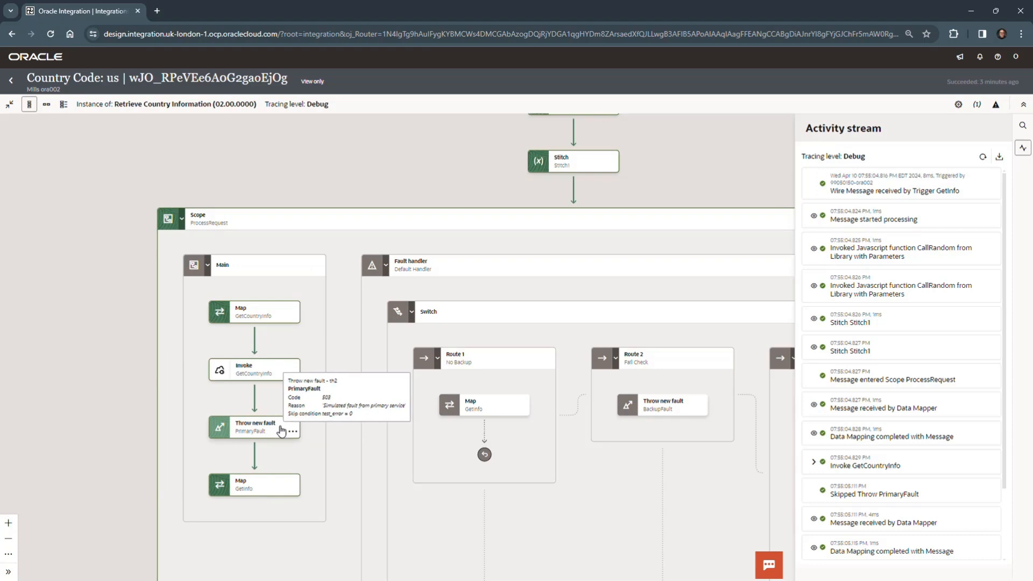
mouse_move(313, 353)
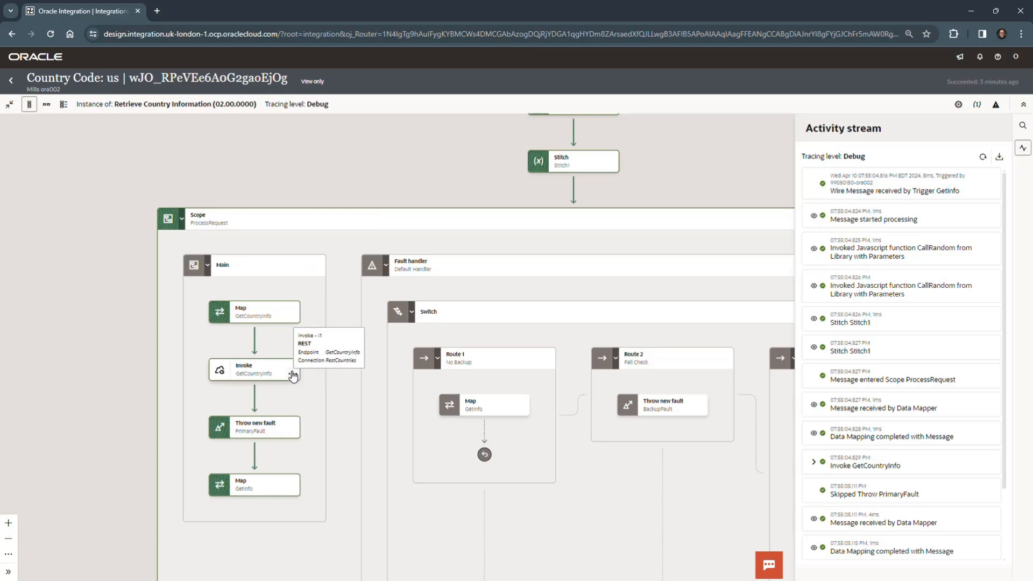
mouse_move(270, 498)
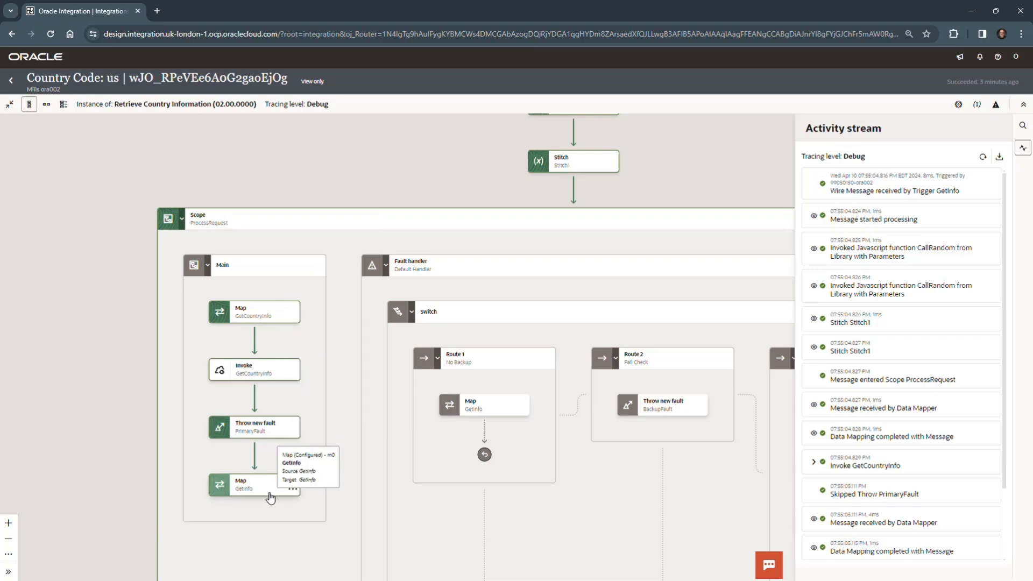
click(15, 84)
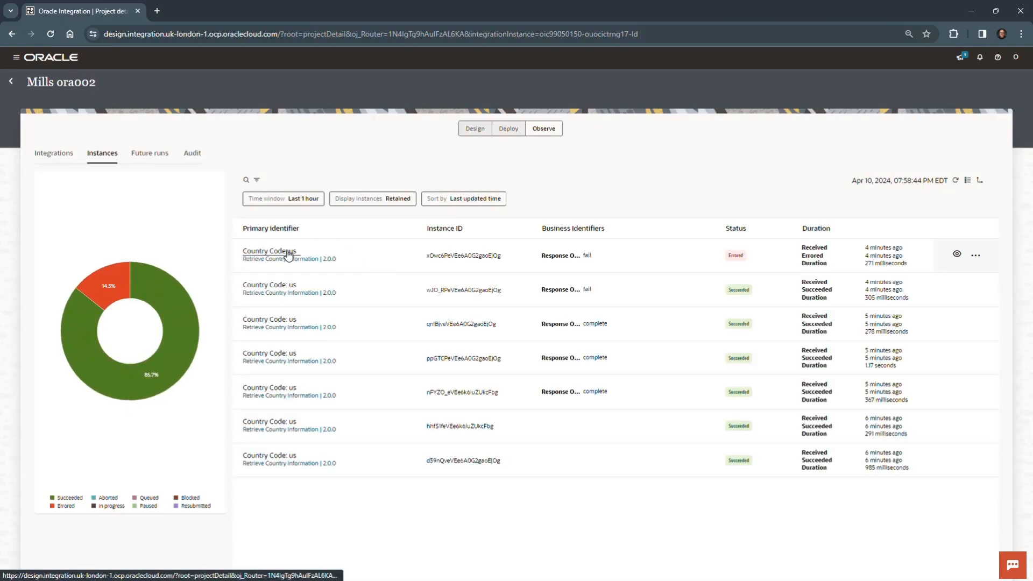
Examine the flow of the errored fail request, checking the PrimaryFault action and the fault handler's No Backup, Fail Check and Otherwise routes
click(289, 253)
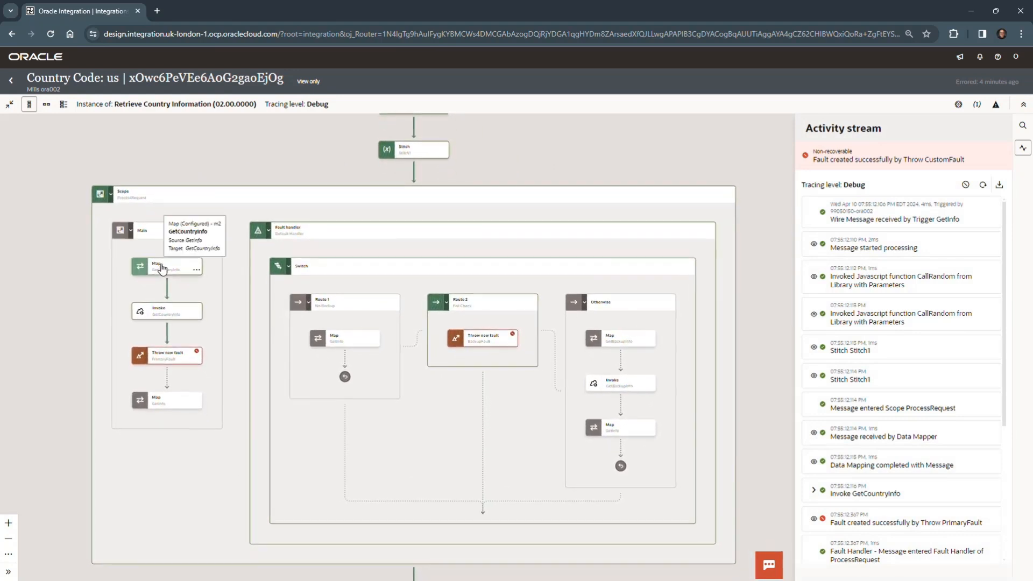
mouse_move(188, 363)
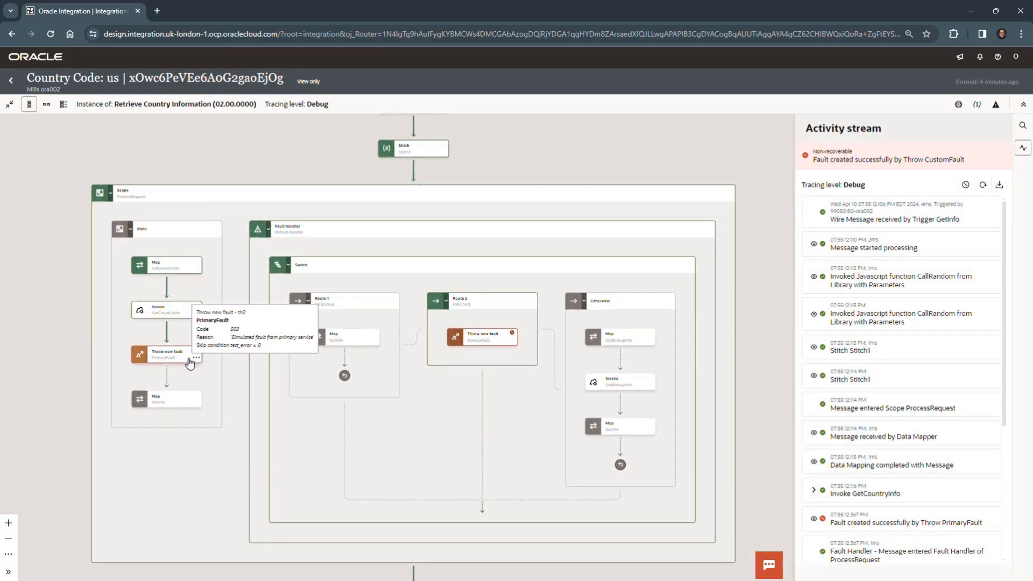
scroll(345, 256, up, 1)
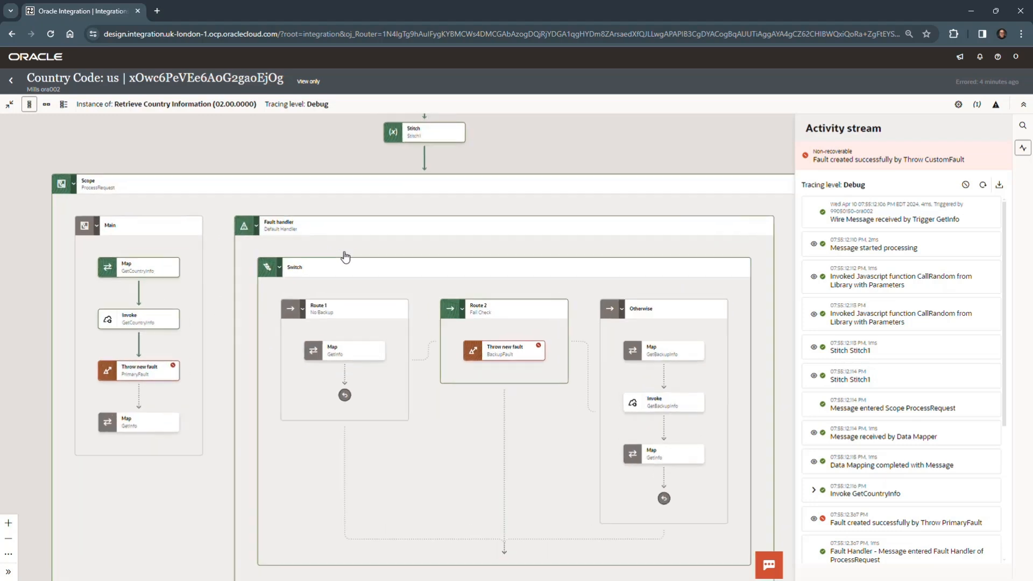
mouse_move(343, 316)
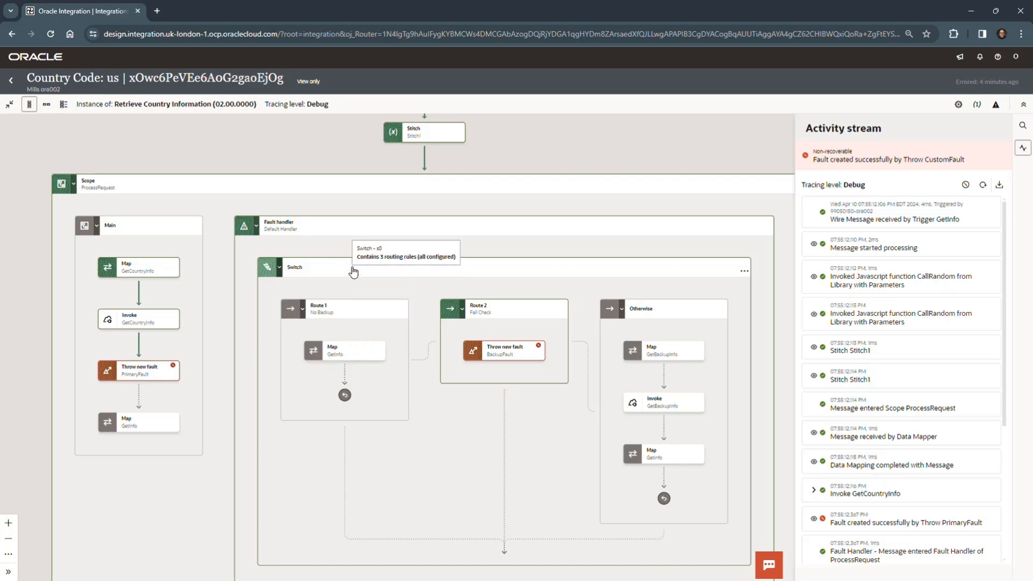
mouse_move(521, 314)
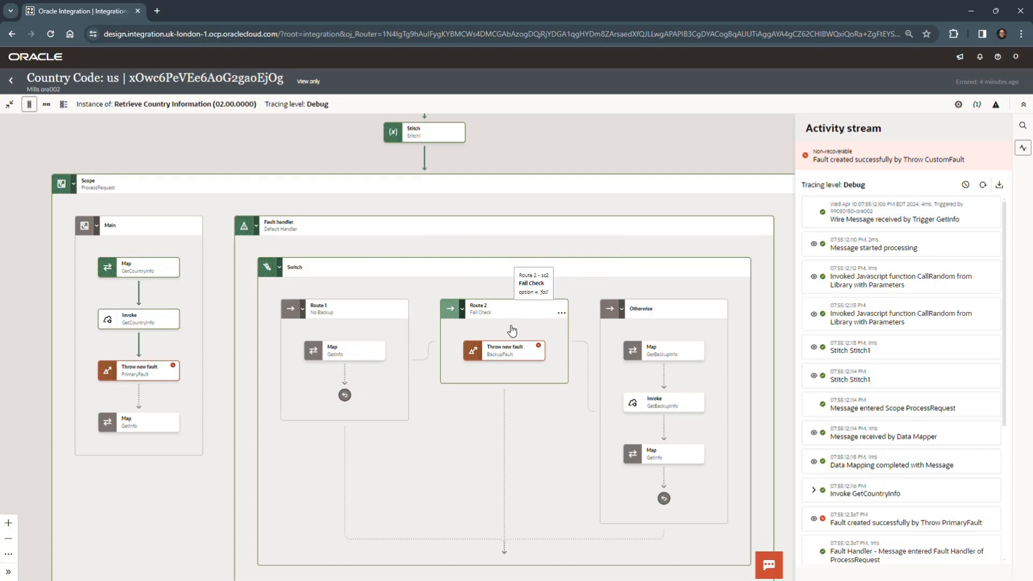
mouse_move(674, 392)
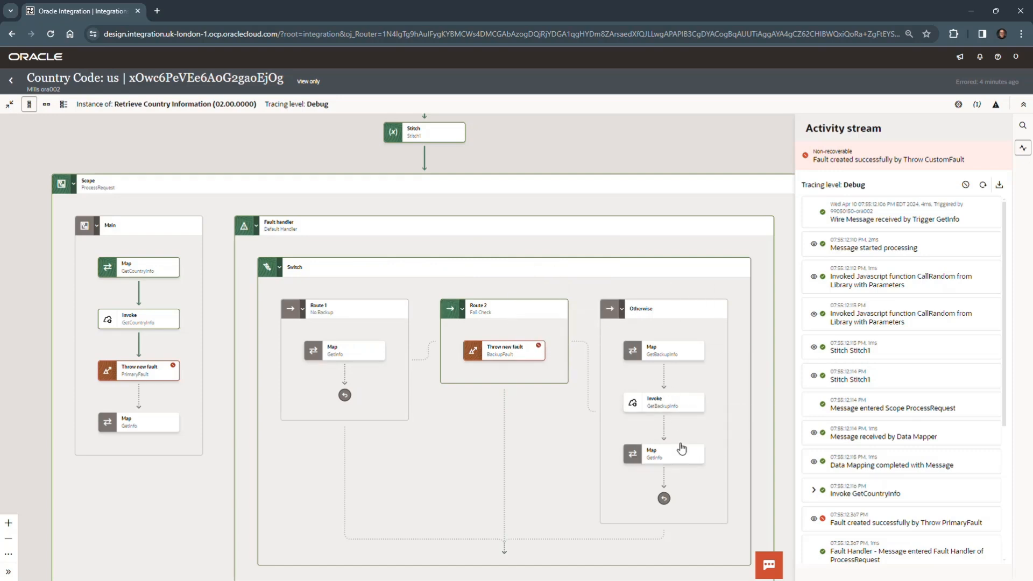
mouse_move(526, 363)
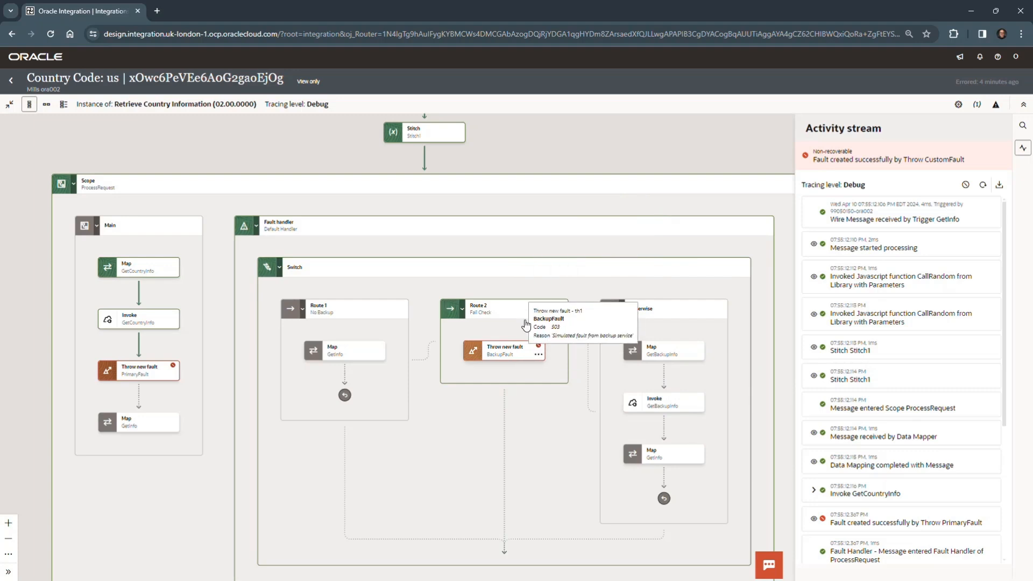
Examine the errored instance's global fault handler, checking its CustomFault action
click(997, 105)
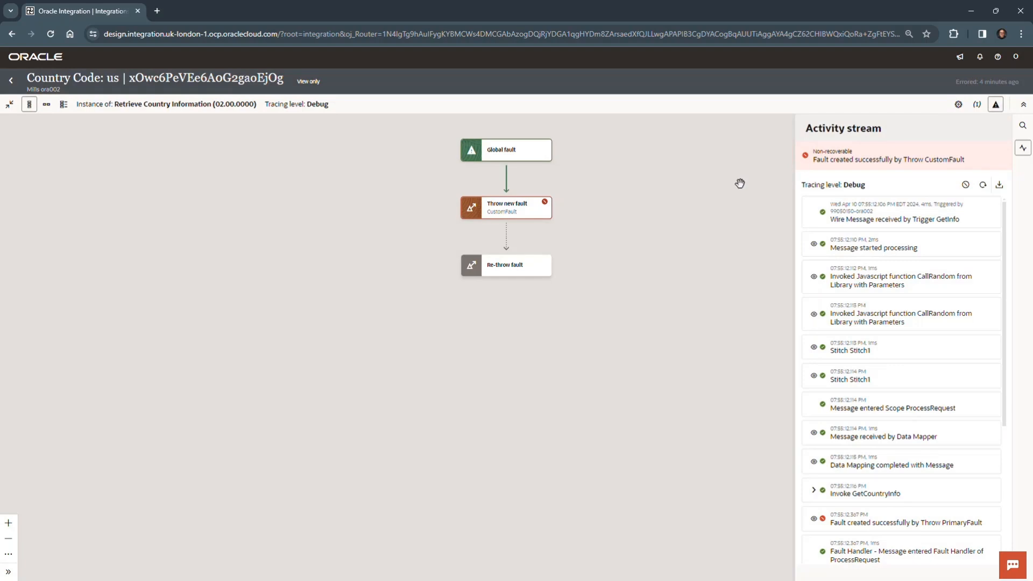
drag(740, 183, 498, 315)
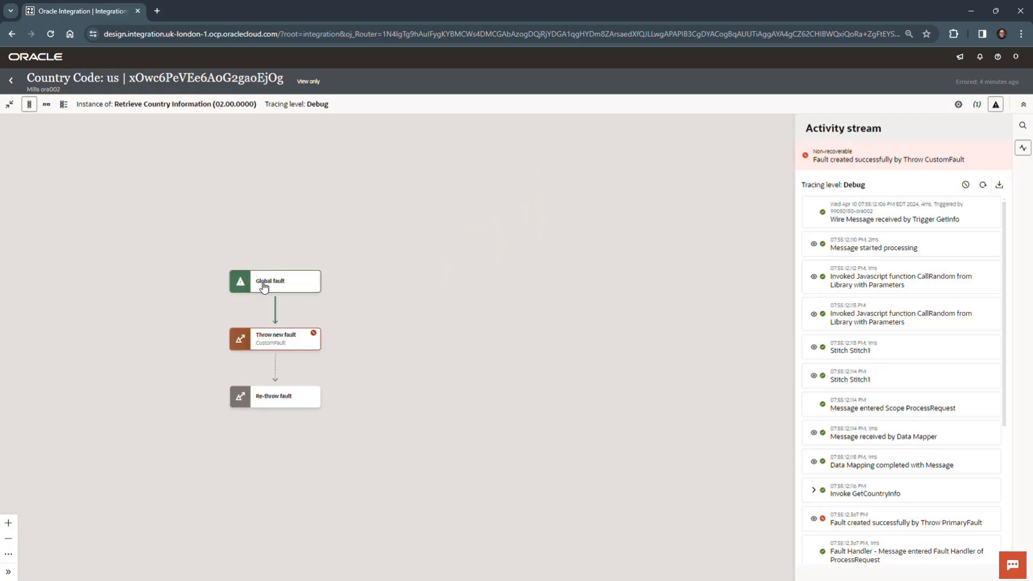
mouse_move(293, 349)
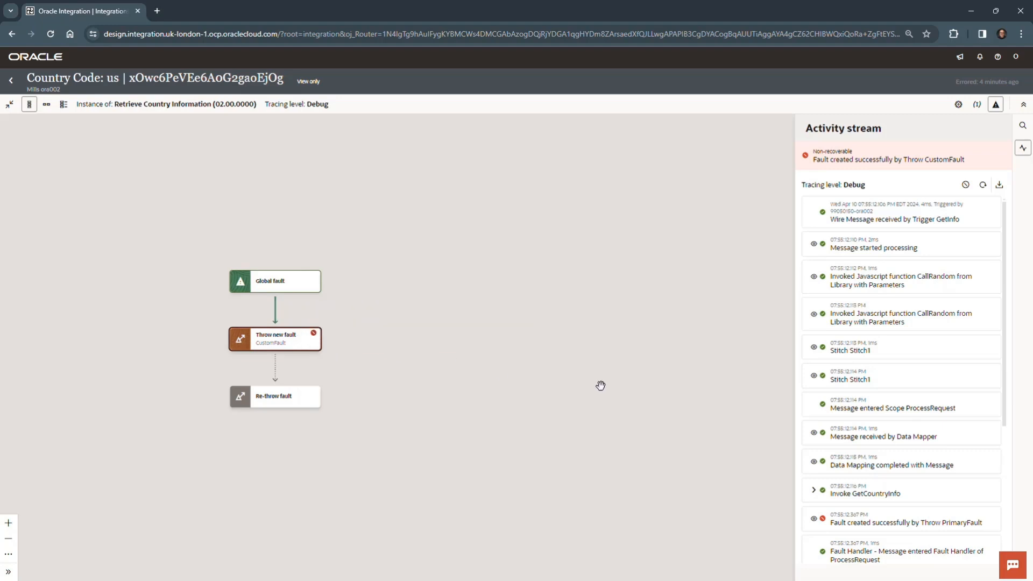
Inspect the summary and details of the "Fault created successfully by Throw PrimaryFault" entry in the activity stream
click(815, 519)
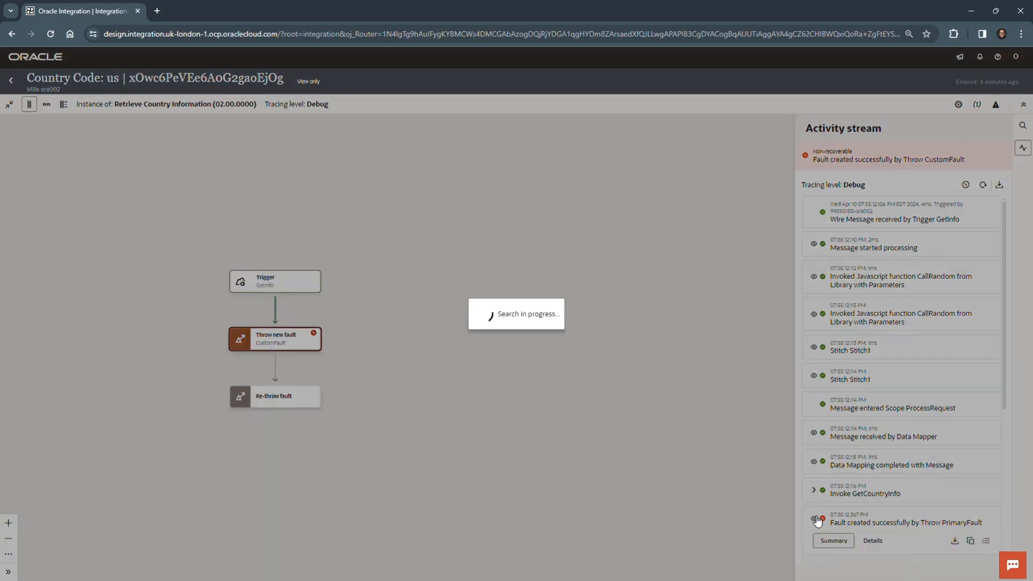
scroll(863, 410, down, 4)
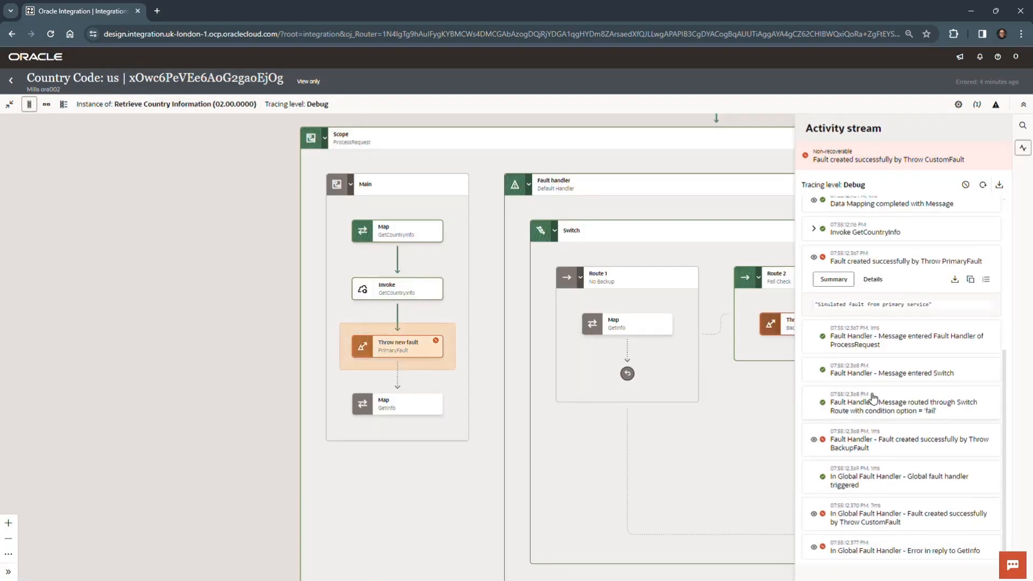
click(878, 280)
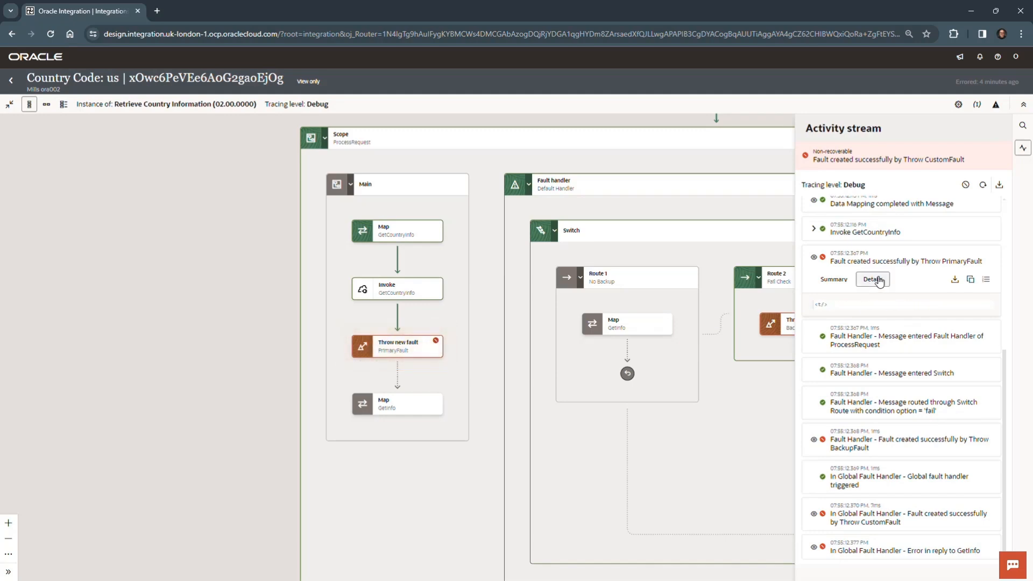
click(840, 281)
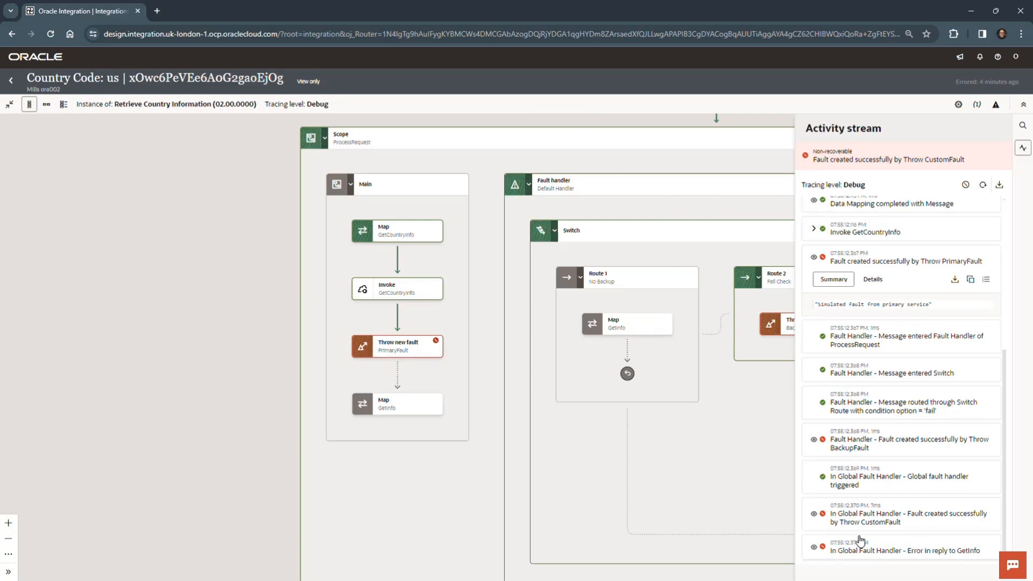
Inspect the global fault handler's GetInfo reply error and CustomFault entries, and locate the BackupFault entry's action in the flow
click(814, 548)
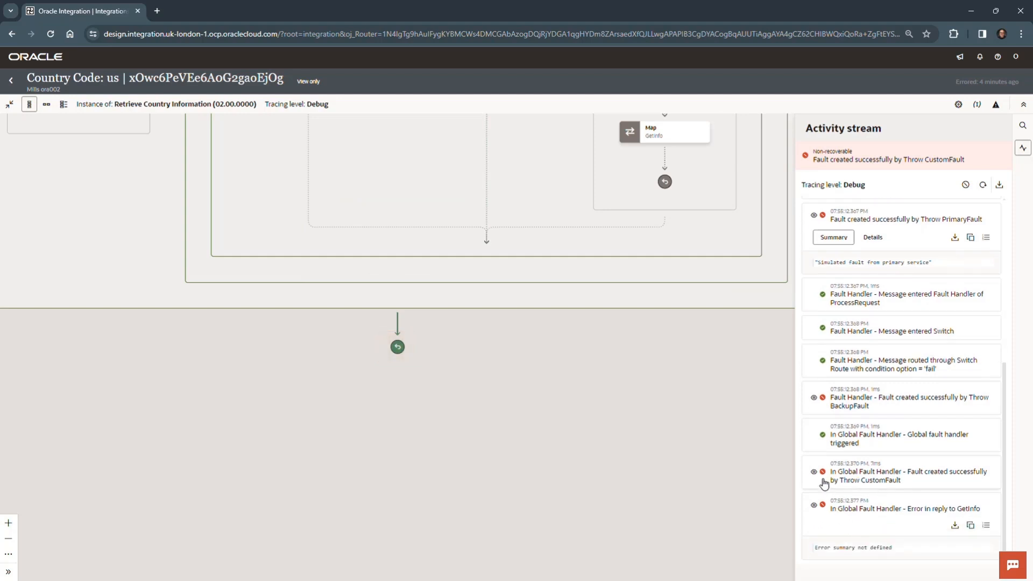
click(814, 473)
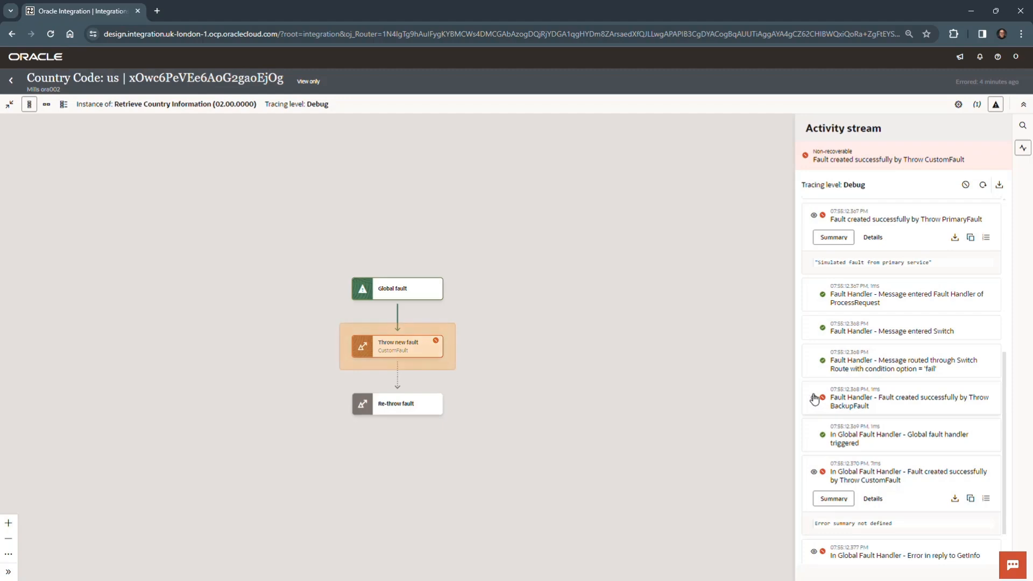
click(814, 398)
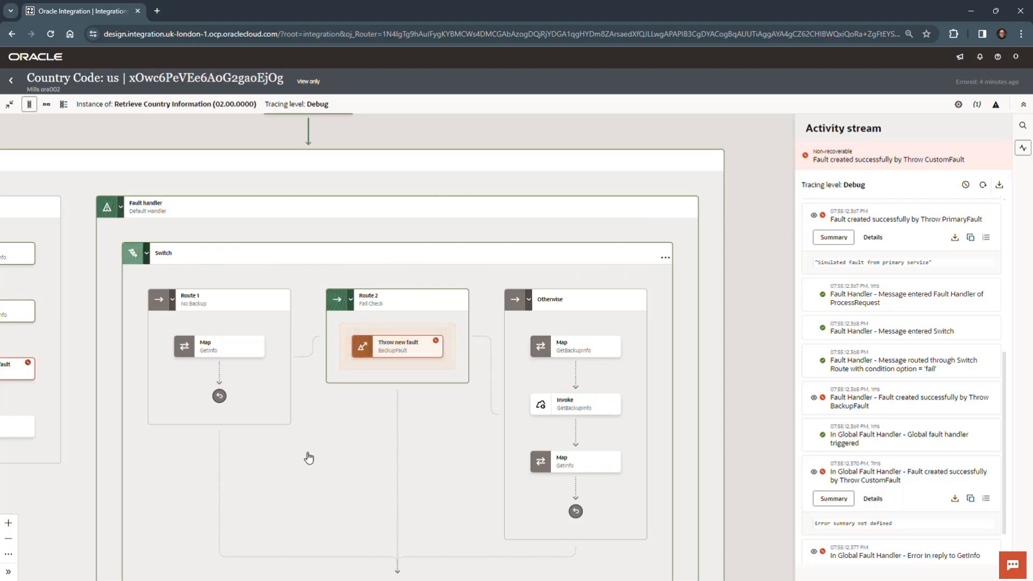
Examine the BackupFault action and the surrounding ProcessRequest fault handler flow of the errored instance, and return to the instance list
drag(308, 458, 457, 417)
mouse_move(532, 307)
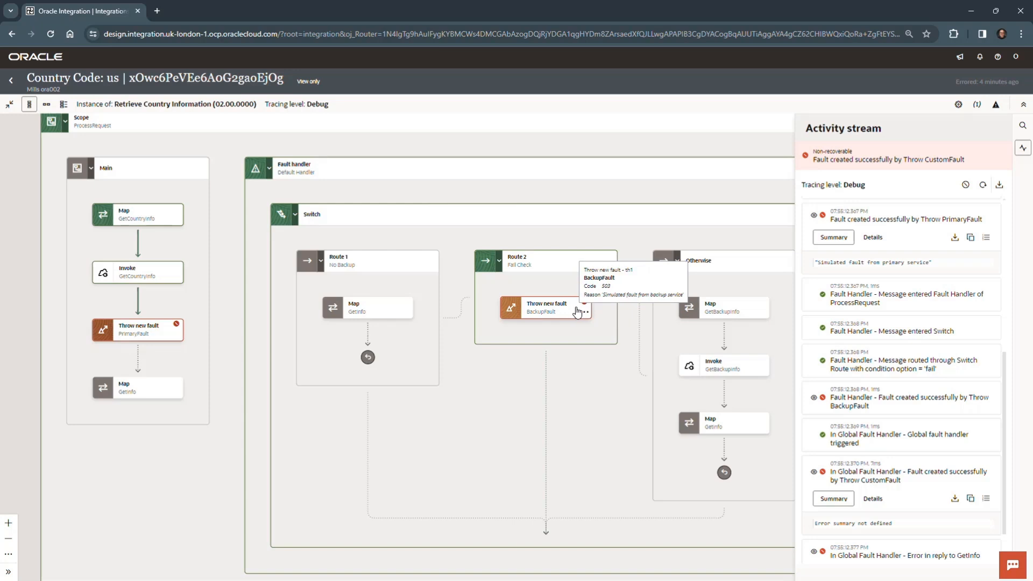
scroll(256, 218, up, 2)
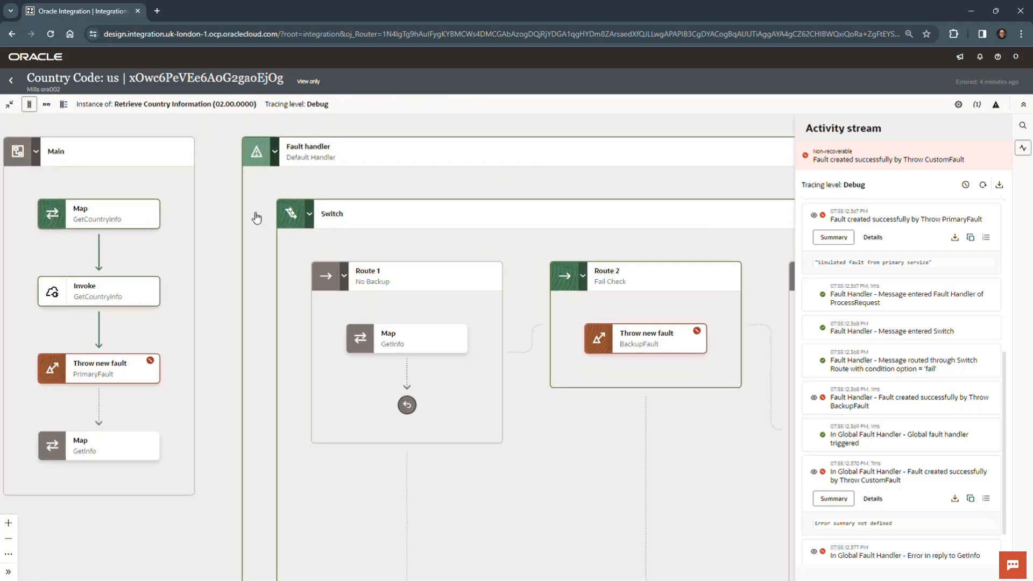
scroll(256, 217, down, 4)
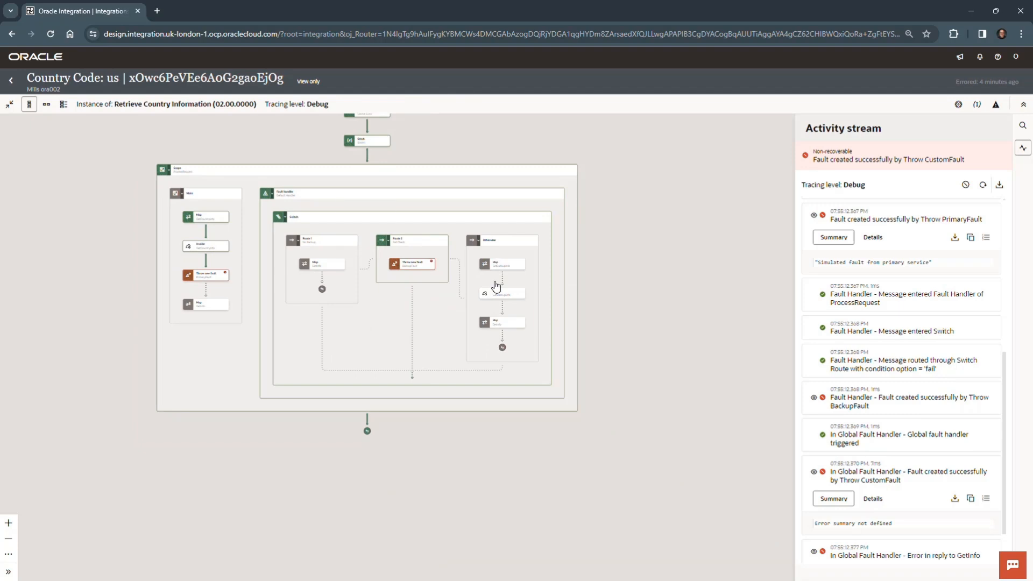
scroll(514, 288, up, 3)
drag(639, 233, 767, 290)
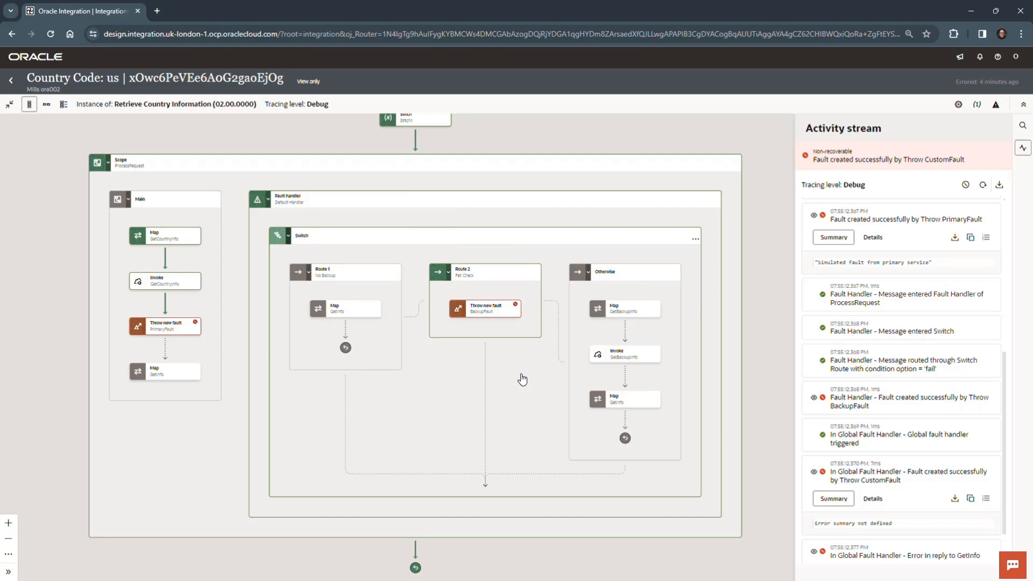
scroll(601, 218, up, 1)
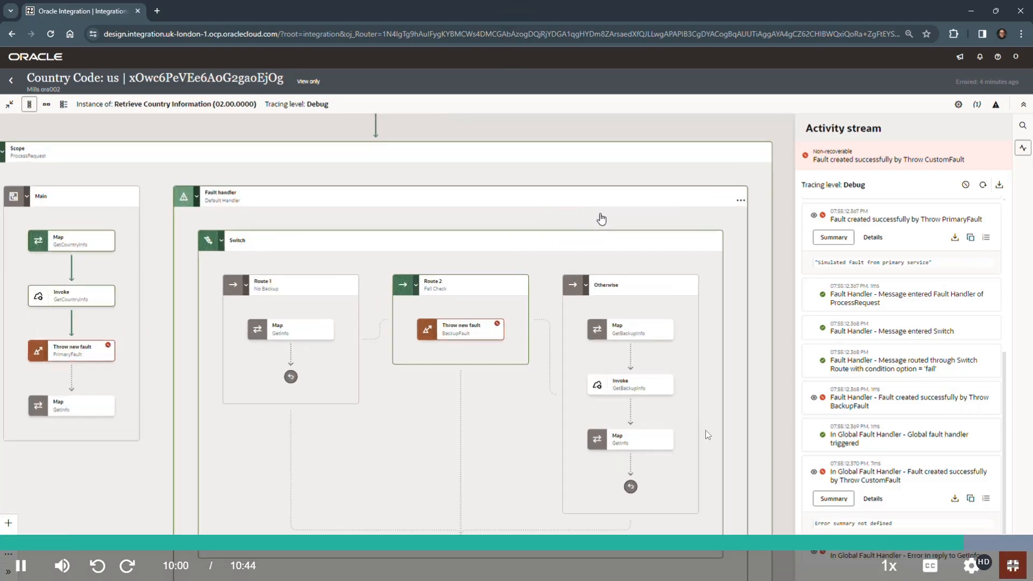
scroll(601, 217, down, 2)
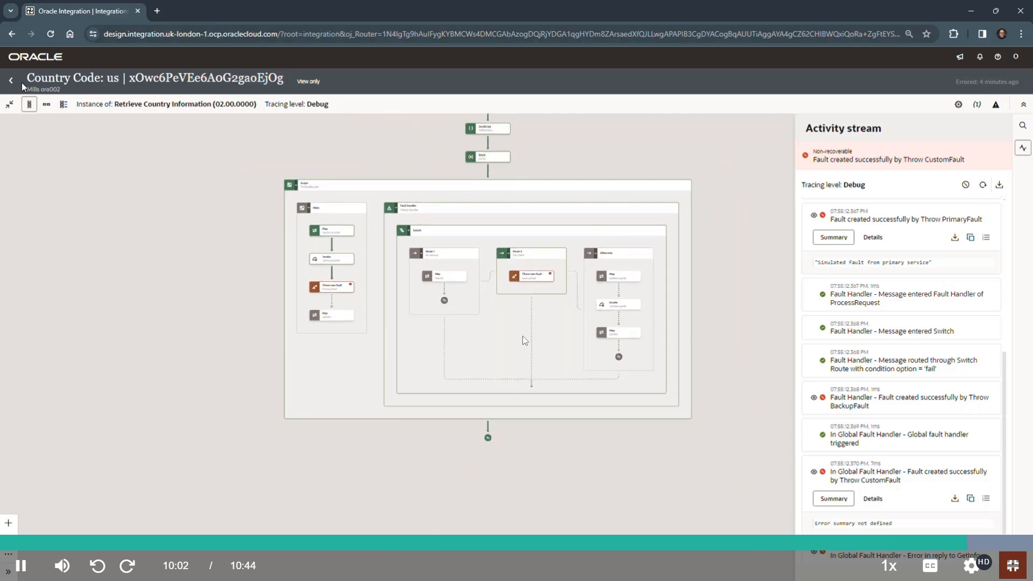
click(11, 82)
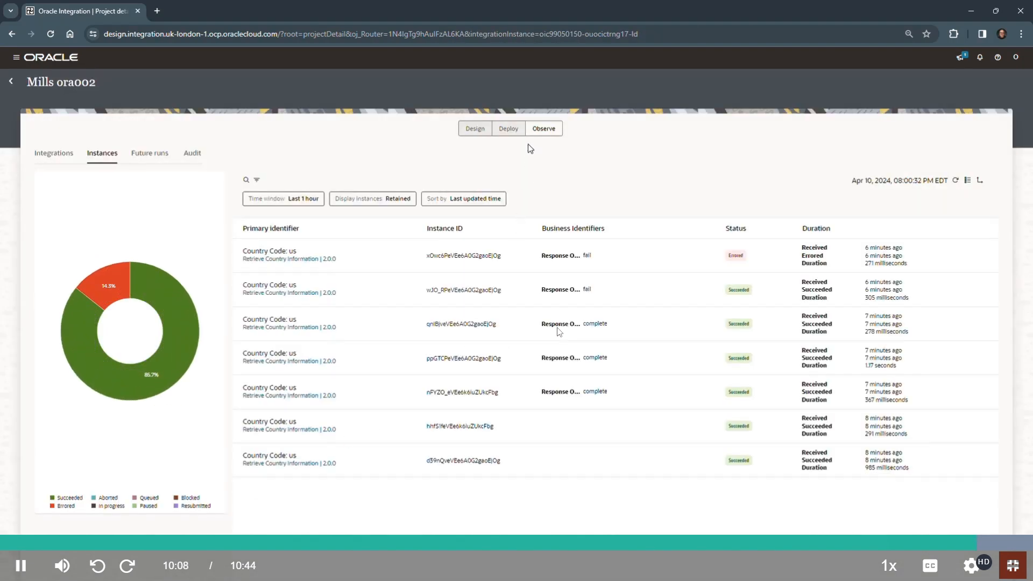
Deactivate the Retrieve Country Information 2.0.0 integration from the project's design view
click(478, 132)
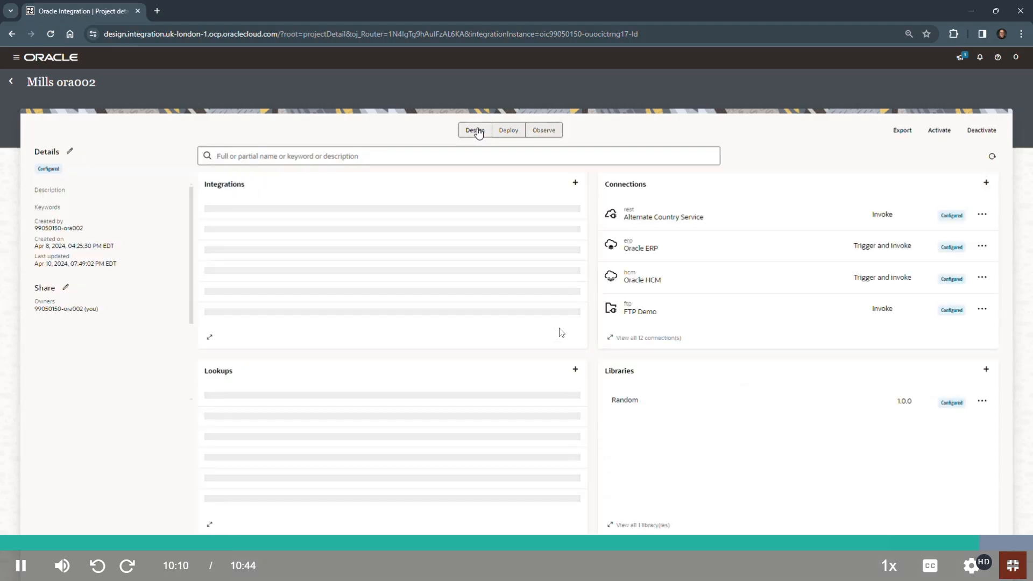
click(573, 217)
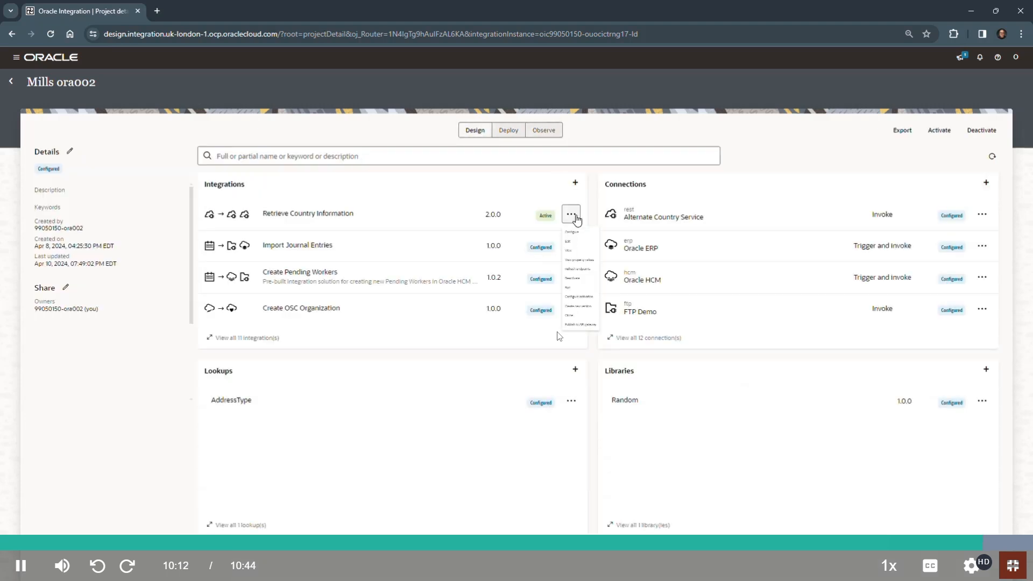
click(592, 348)
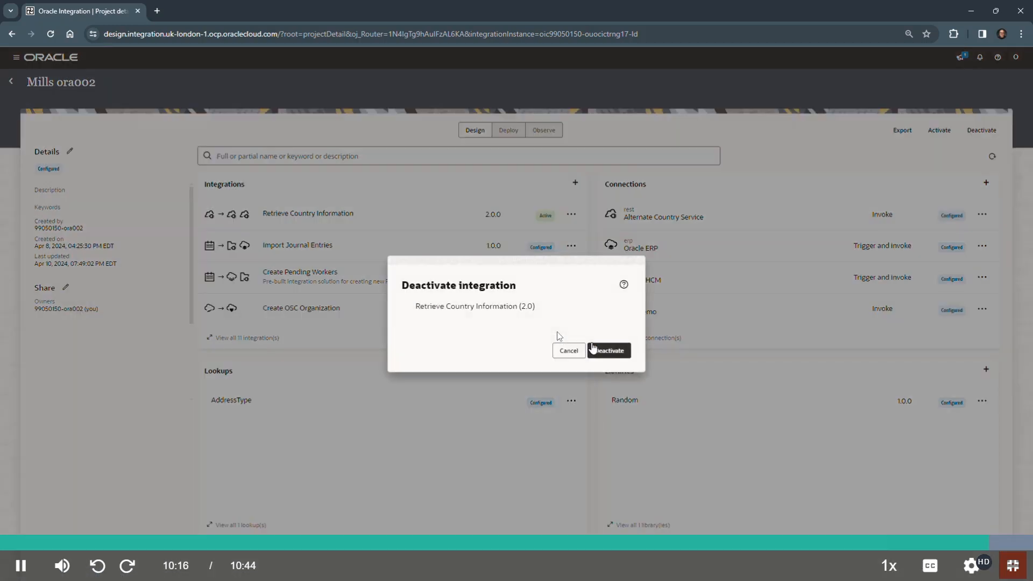
click(616, 353)
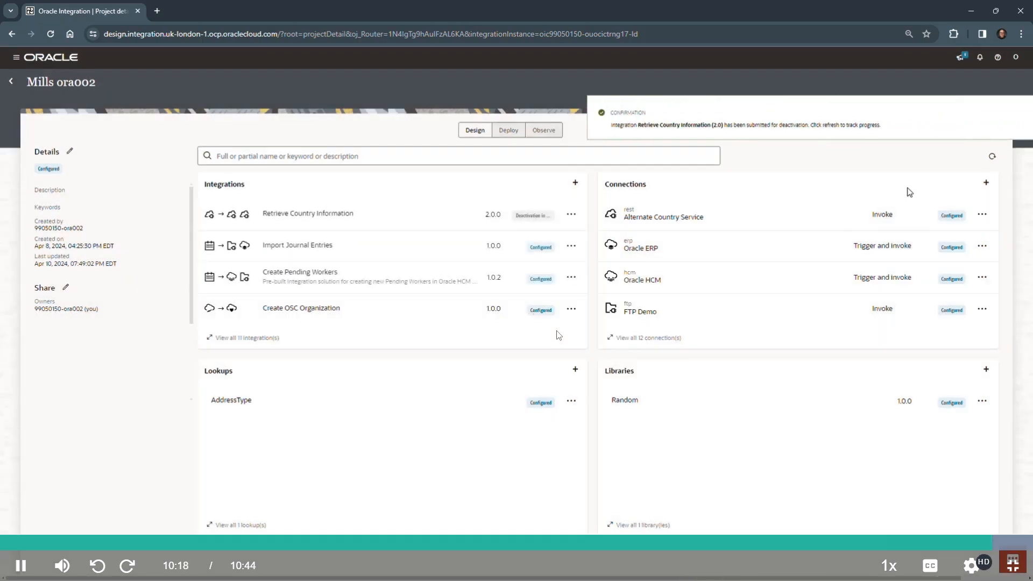
click(1016, 114)
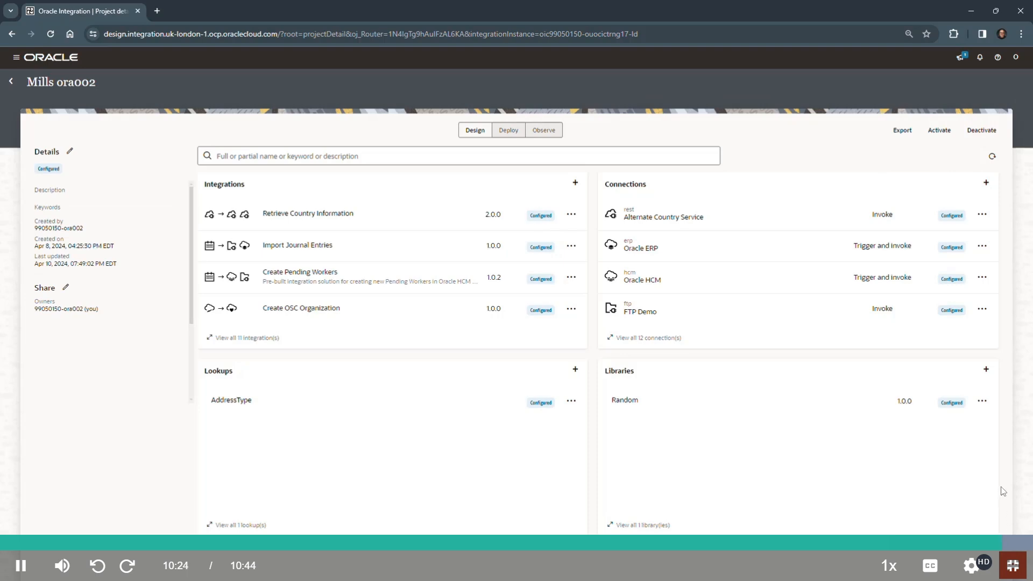
Switch to the Word document OIC_Lab_11.docx and read the Summary section of the lab
key(alt+Tab)
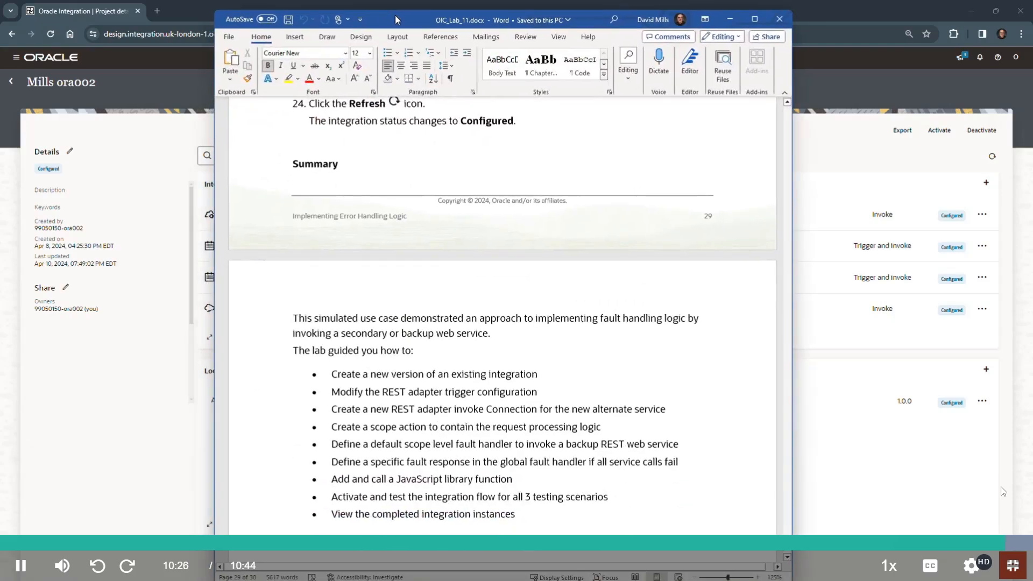
scroll(530, 377, down, 2)
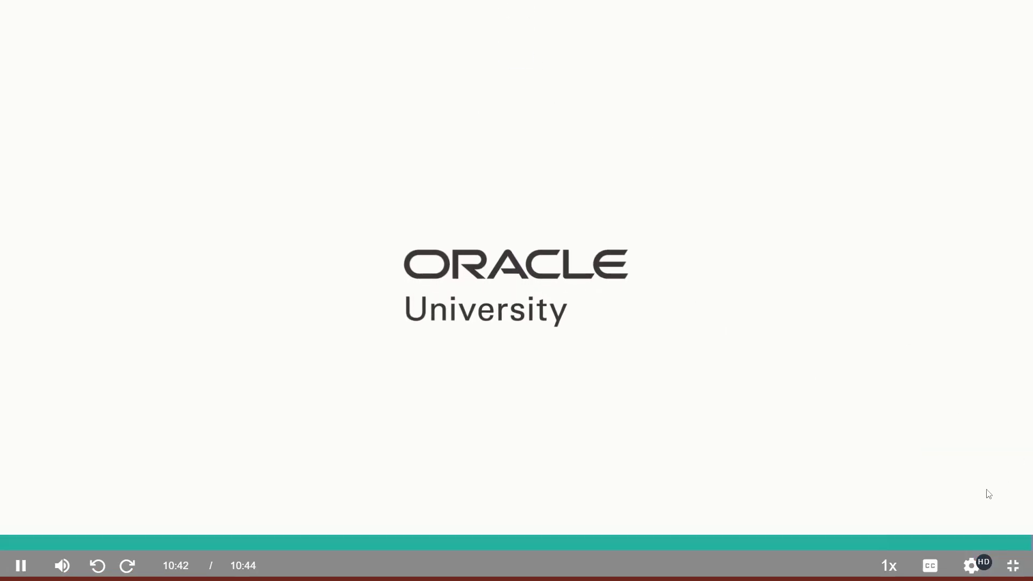
click(983, 569)
click(1013, 566)
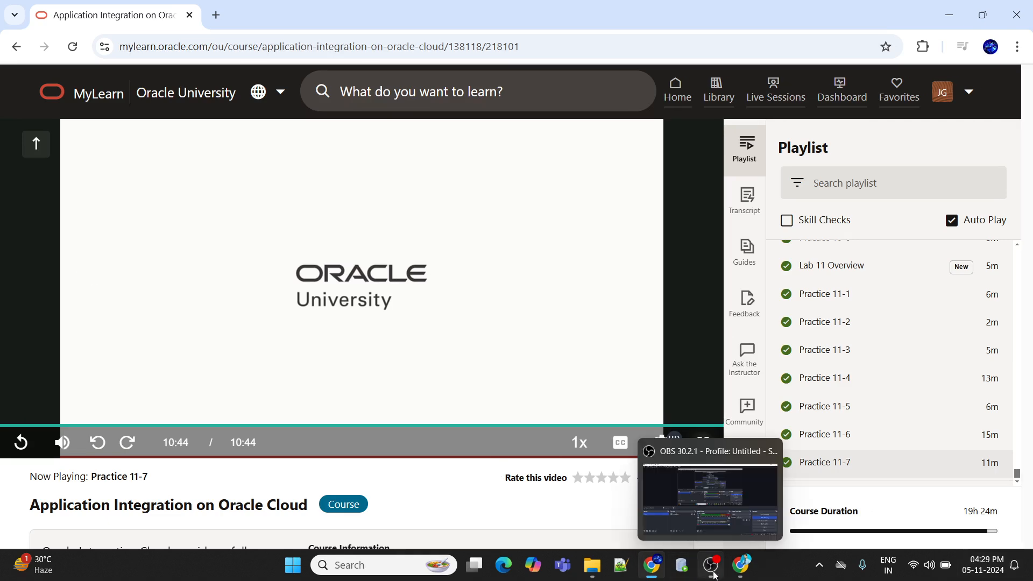
scroll(878, 366, down, 2)
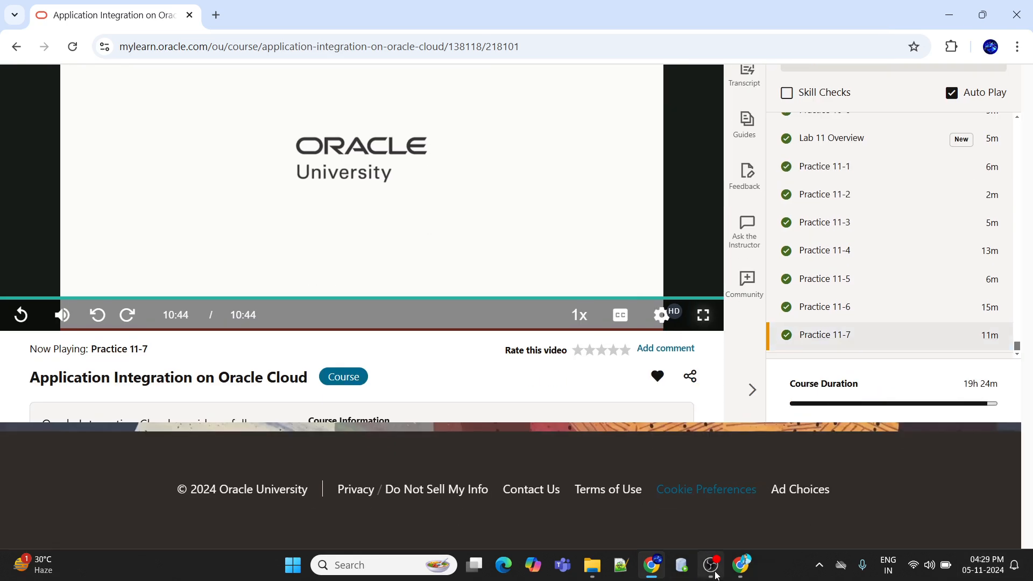